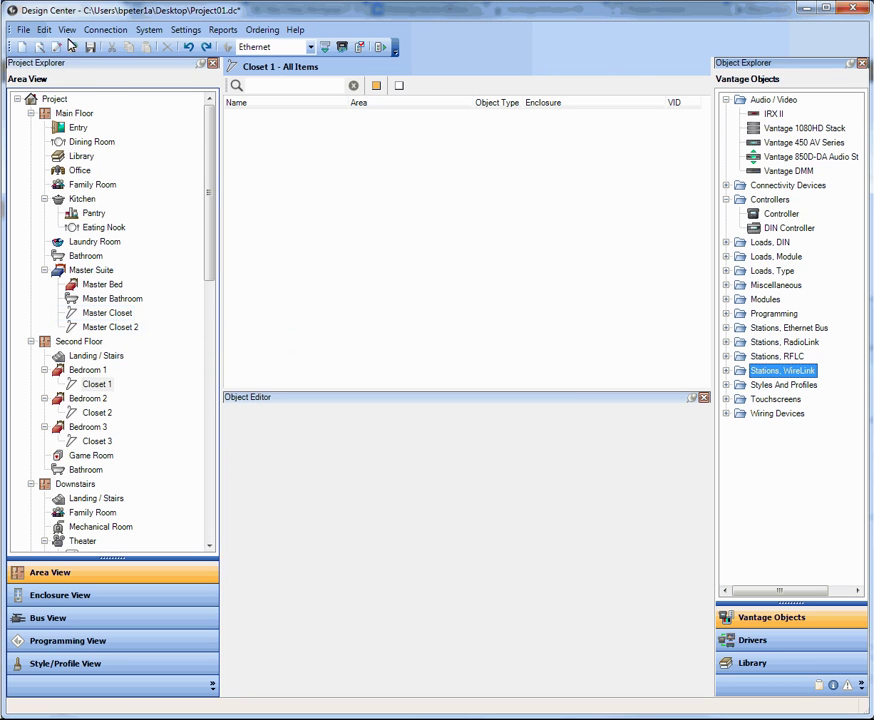
# Step: Assign a Motion Sensor to auxiliary Input 9 of Keypad Station 1 in the Master Closet
pyautogui.click(117, 315)
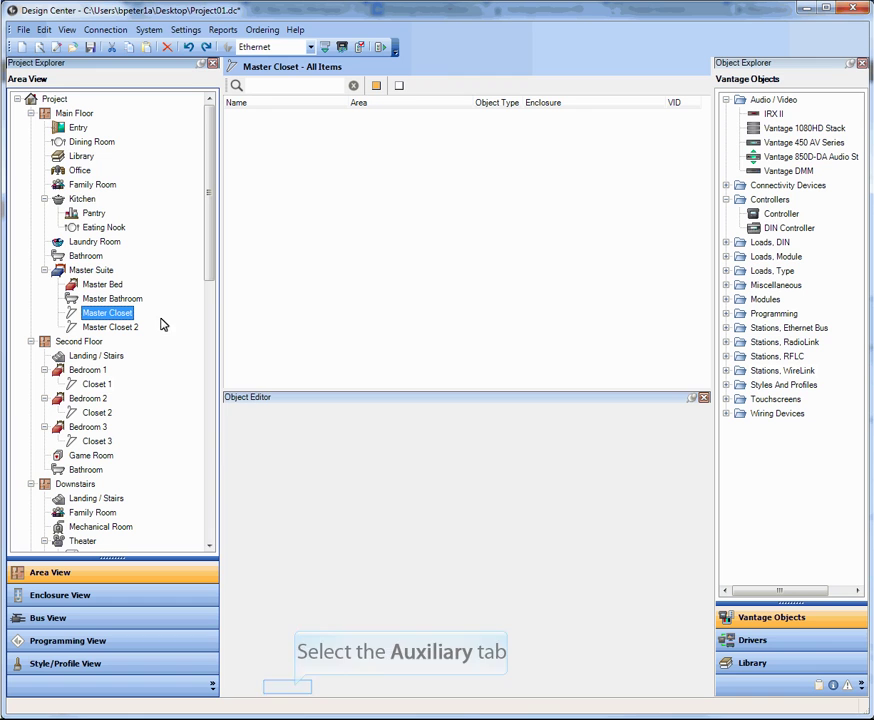
pyautogui.click(292, 688)
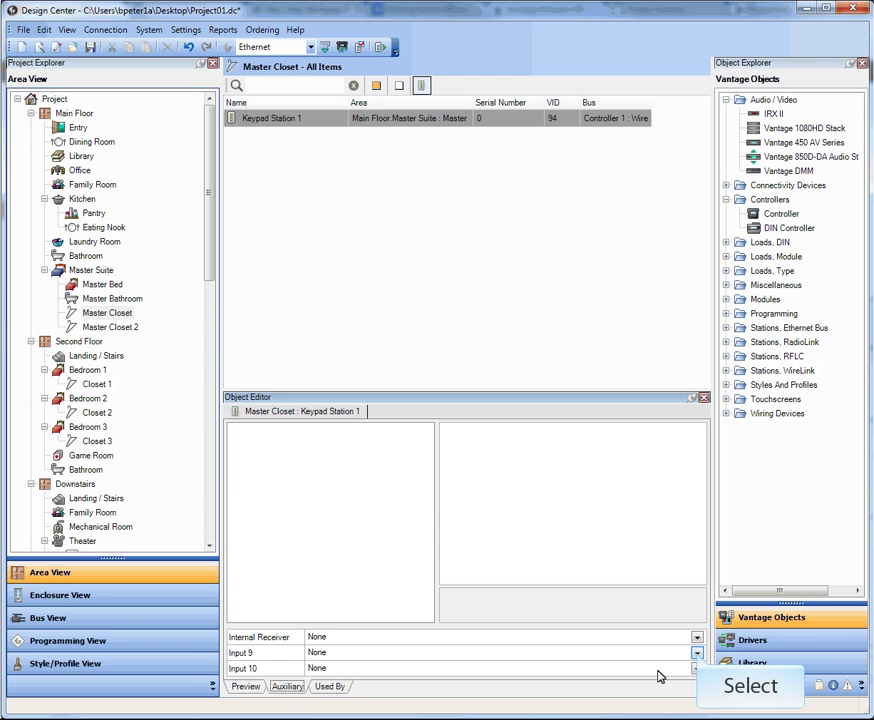
pyautogui.click(696, 653)
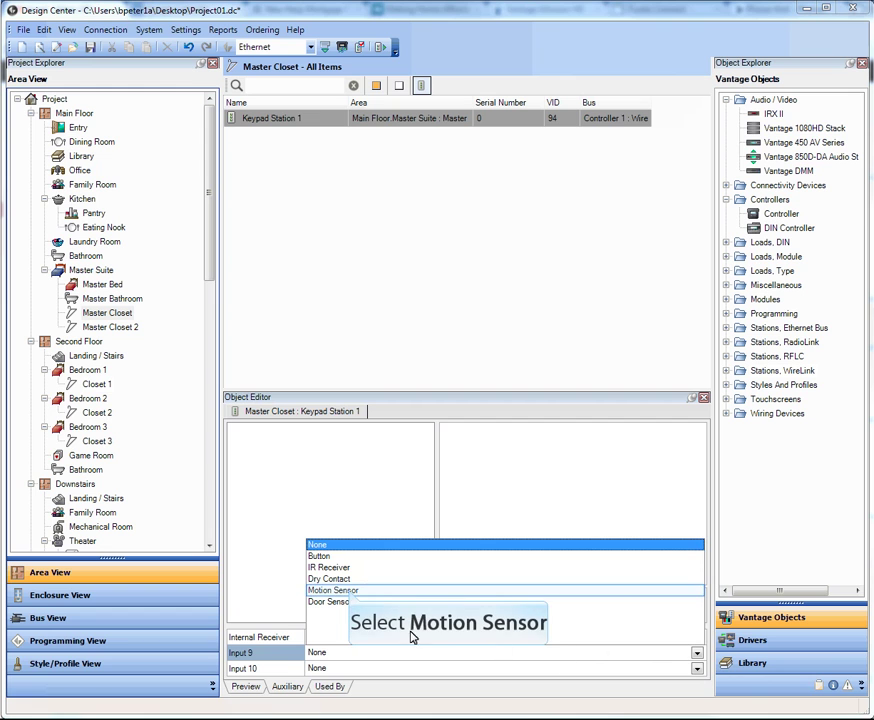
pyautogui.click(351, 590)
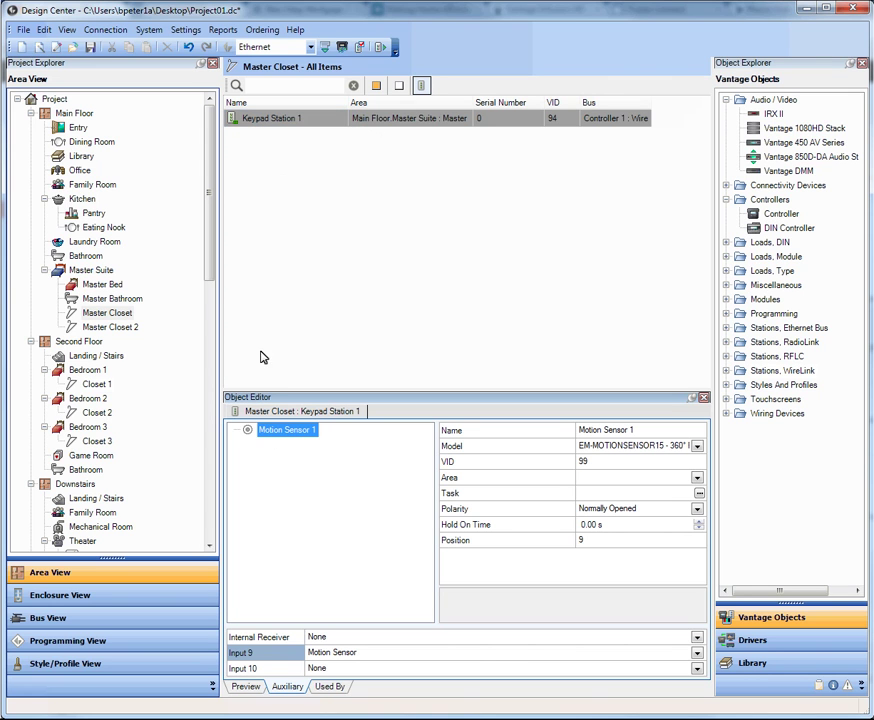
# Step: Paste another keypad station into the Master Closet beside Keypad Station 1
pyautogui.click(255, 122)
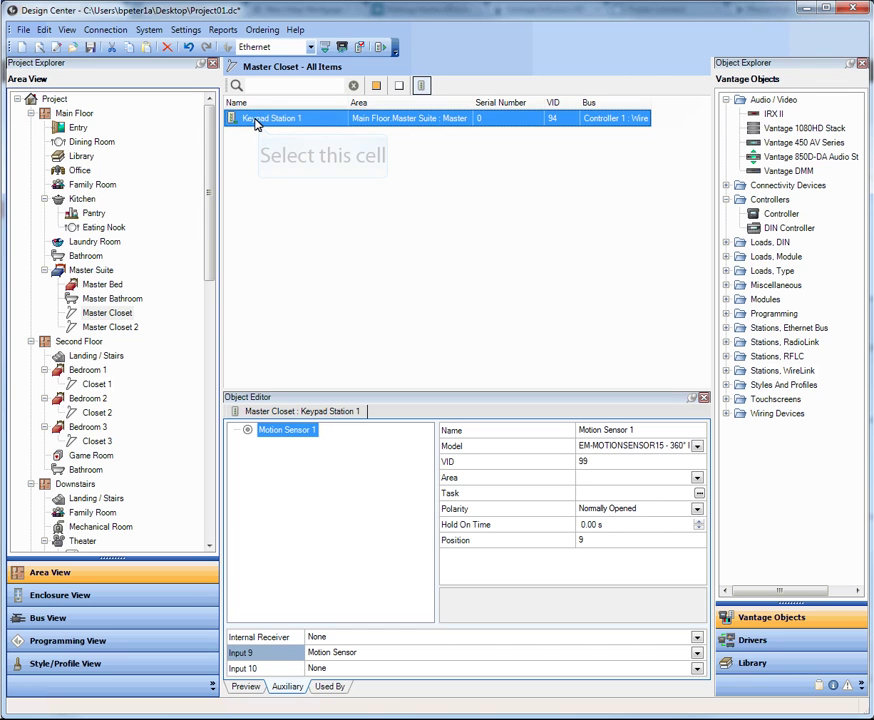
pyautogui.hotkey('ctrl', 'v')
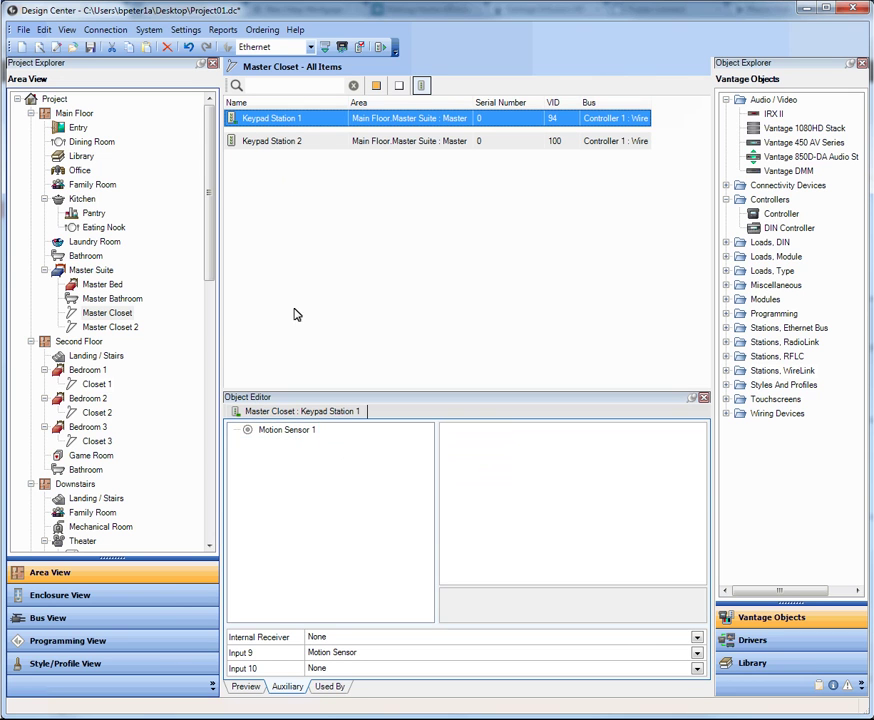
# Step: Browse the models available for Keypad Station 1's motion sensor and pick EM-MOTIONSENSOR15 - 360° PIR Motion Sensor 15 ft./4.6 m
pyautogui.click(294, 430)
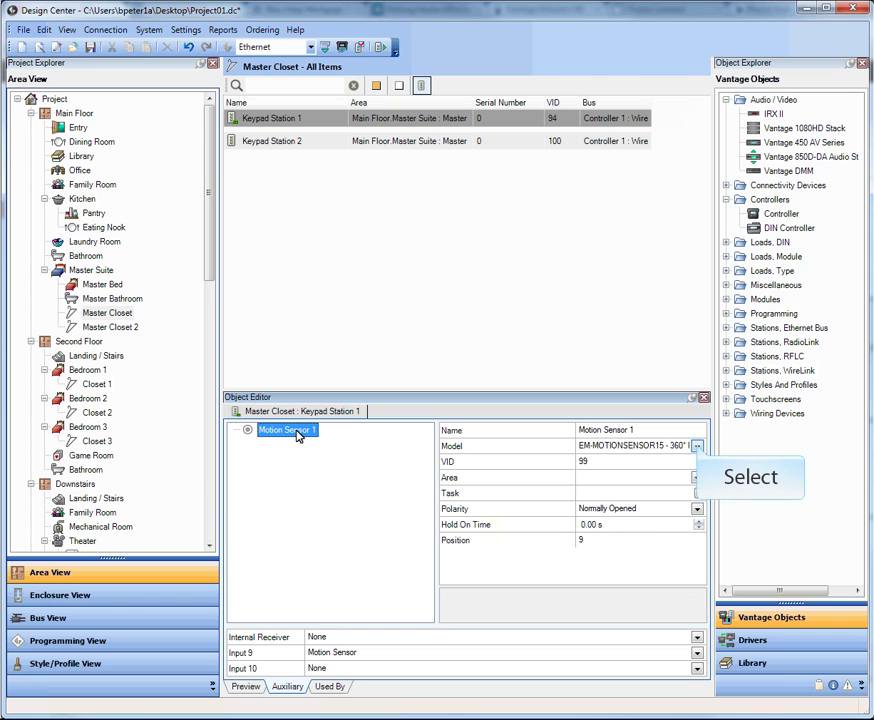
pyautogui.click(698, 448)
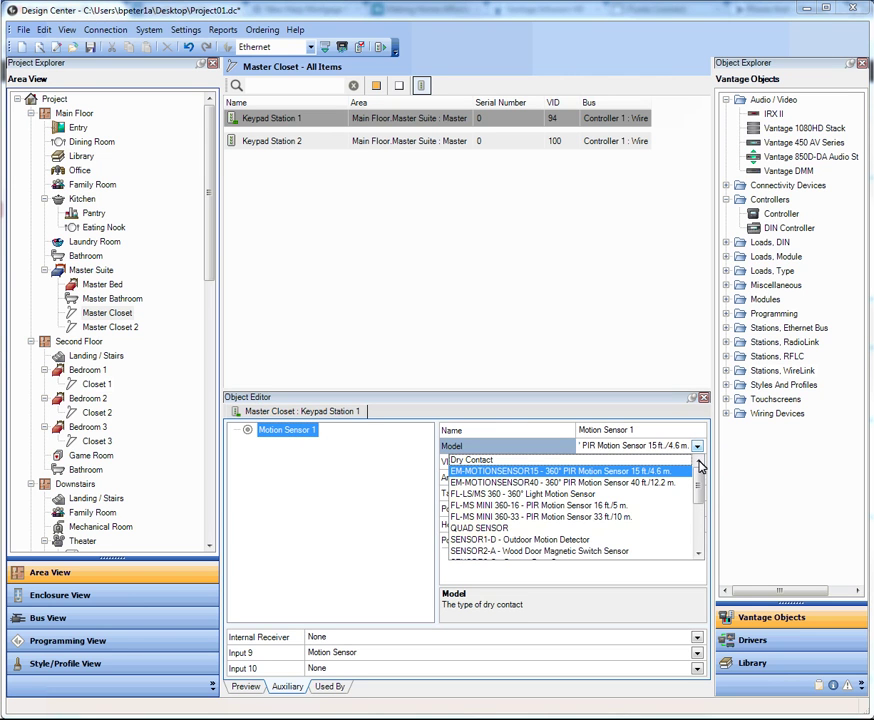
pyautogui.moveTo(700, 487)
pyautogui.mouseDown()
pyautogui.moveTo(700, 512)
pyautogui.moveTo(695, 481)
pyautogui.mouseUp()
pyautogui.click(672, 474)
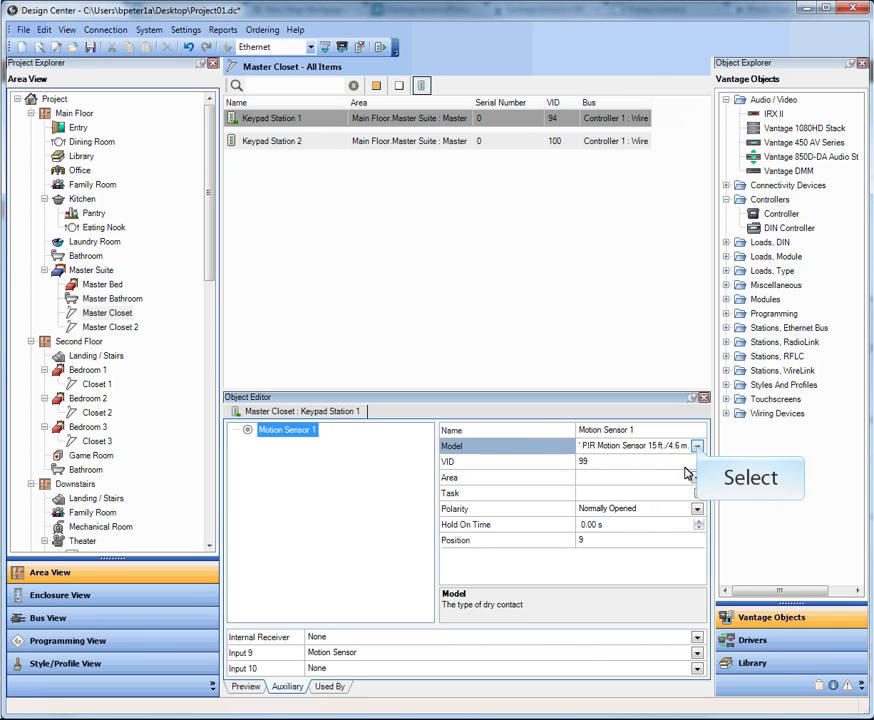
# Step: Switch the sensor's model to Dry Contact and back to EM-MOTIONSENSOR15 - 360° PIR Motion Sensor 15 ft./4.6 m
pyautogui.click(697, 449)
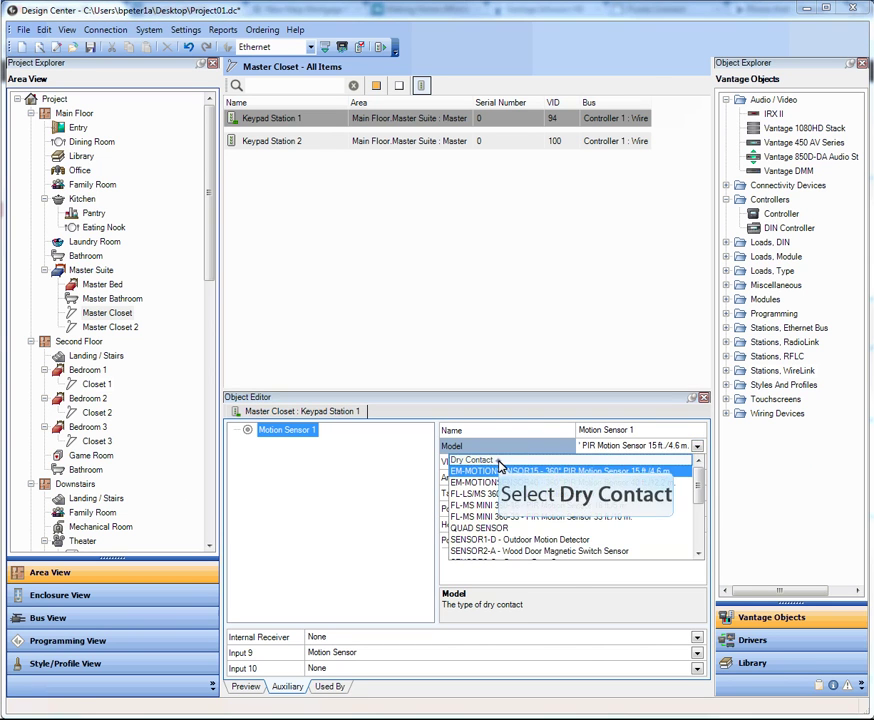
pyautogui.click(500, 459)
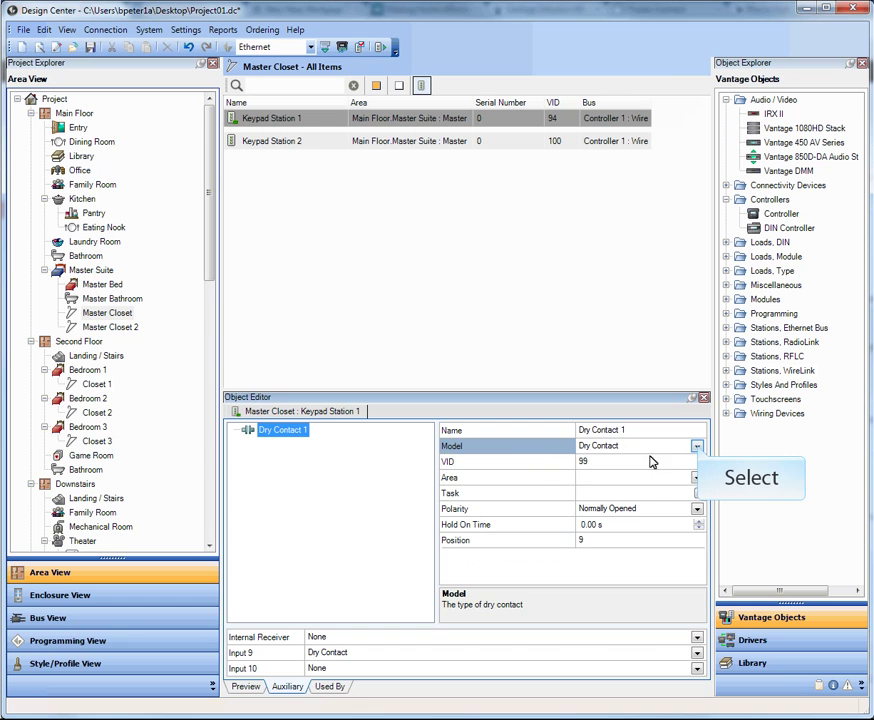
pyautogui.click(697, 449)
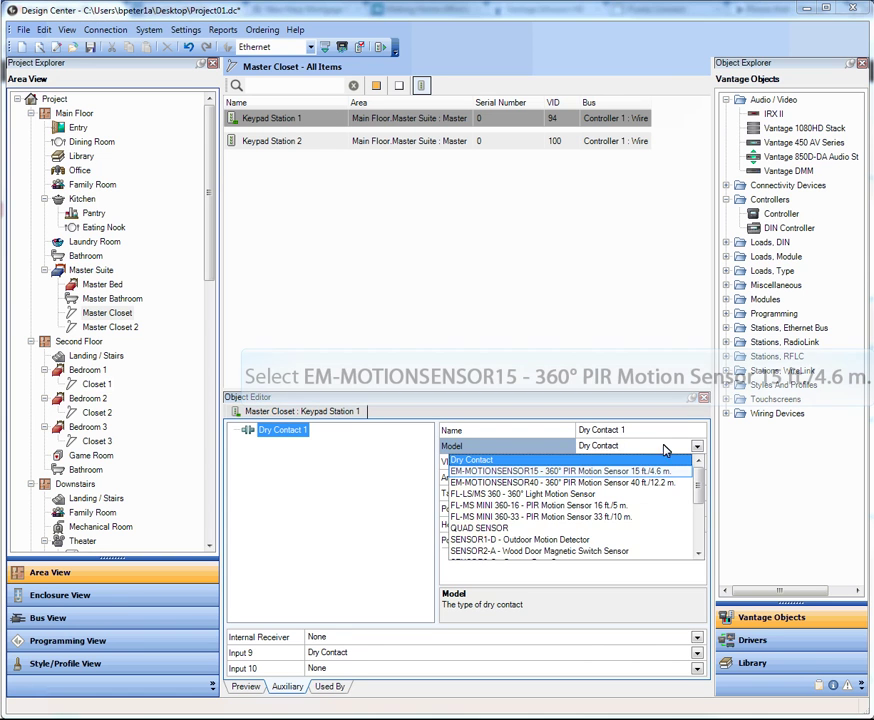
pyautogui.click(588, 472)
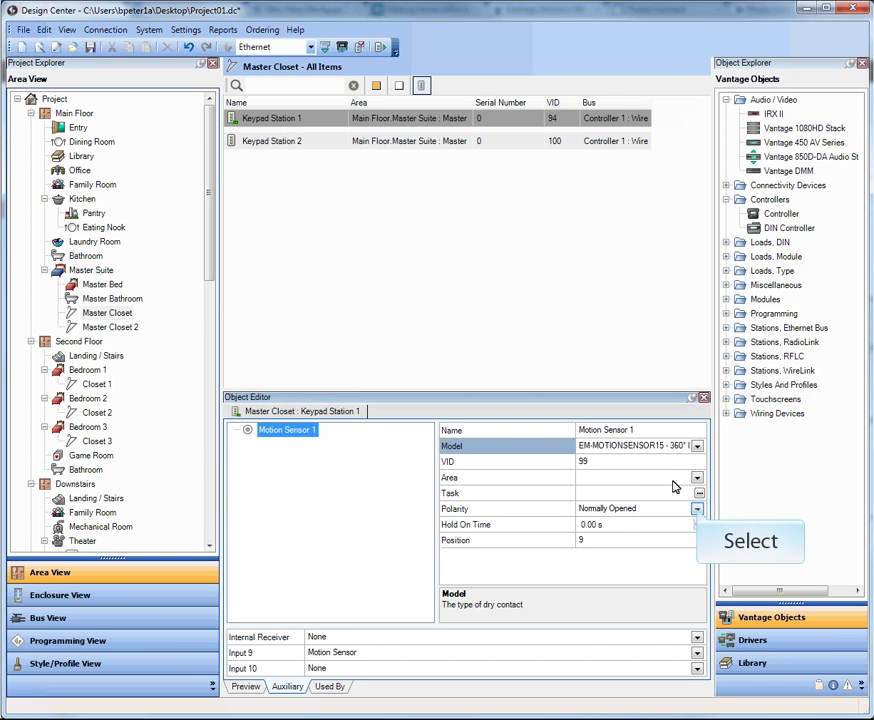
# Step: Set the motion sensor's polarity to Normally Closed and its area to Main Floor.Master Suite : Master Closet
pyautogui.click(698, 512)
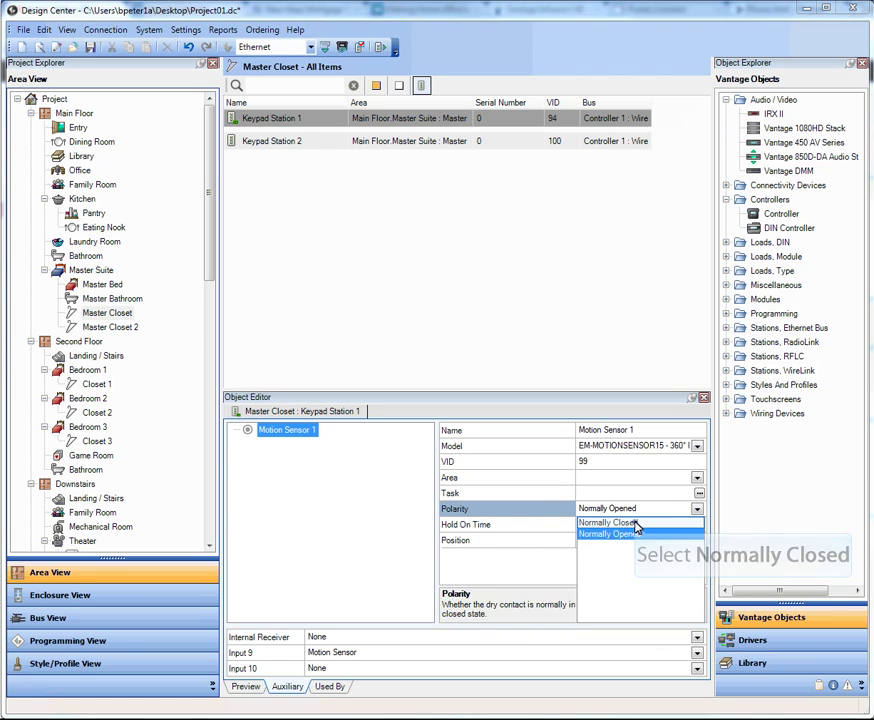
pyautogui.click(637, 524)
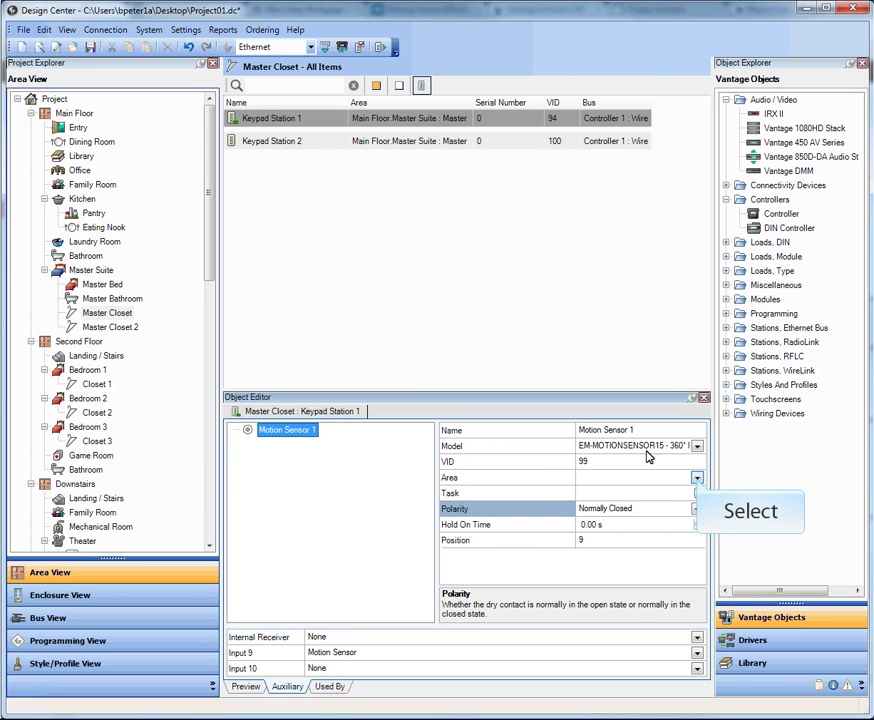
pyautogui.click(697, 479)
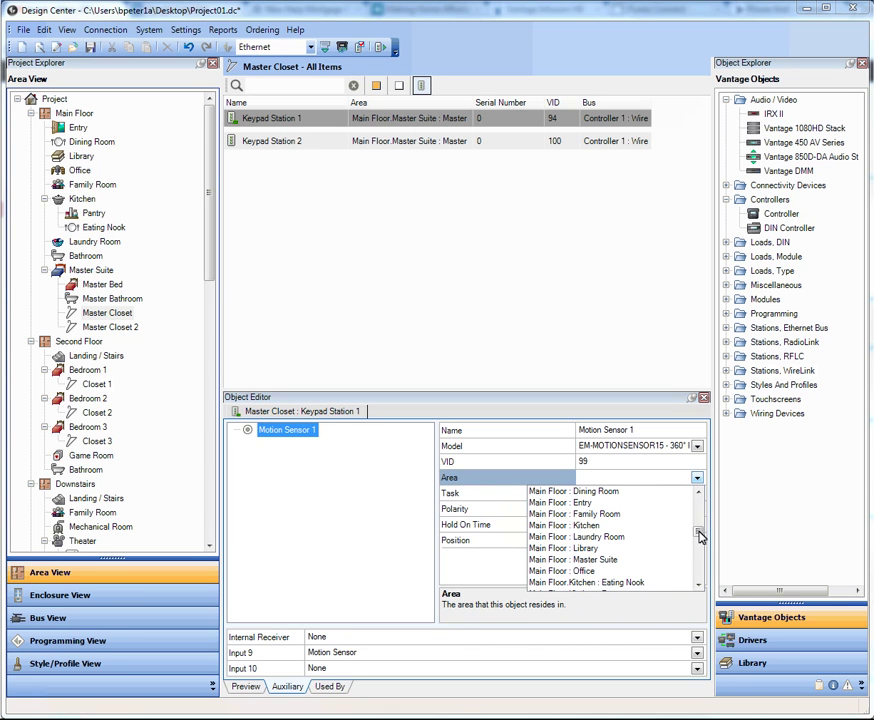
pyautogui.scroll(-2, 699, 537)
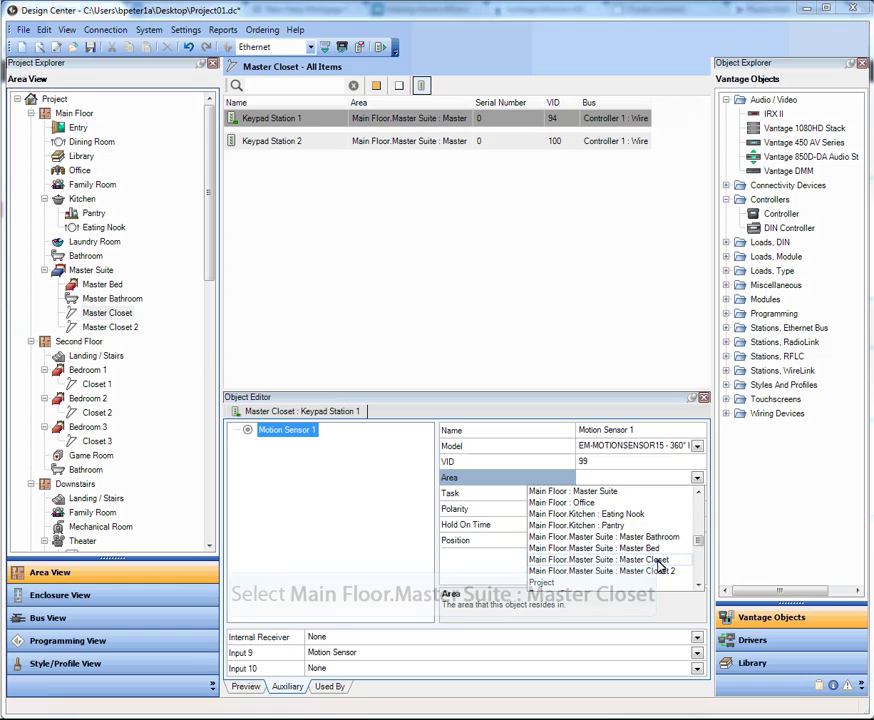
pyautogui.click(659, 566)
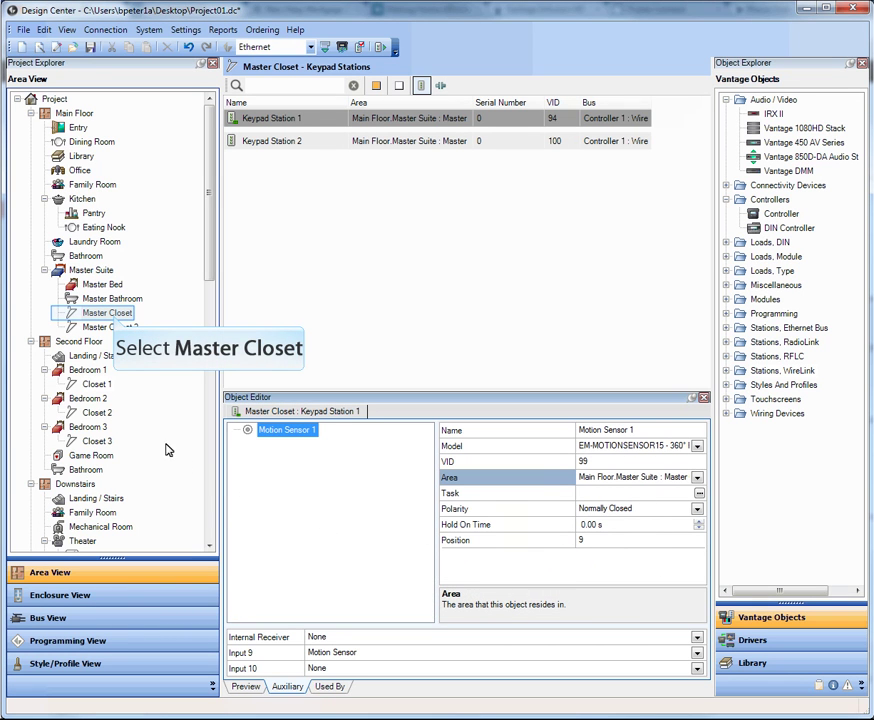
# Step: Show the Master Closet's dry contacts together with its keypad stations and inspect the properties of Motion Sensor 1
pyautogui.click(115, 314)
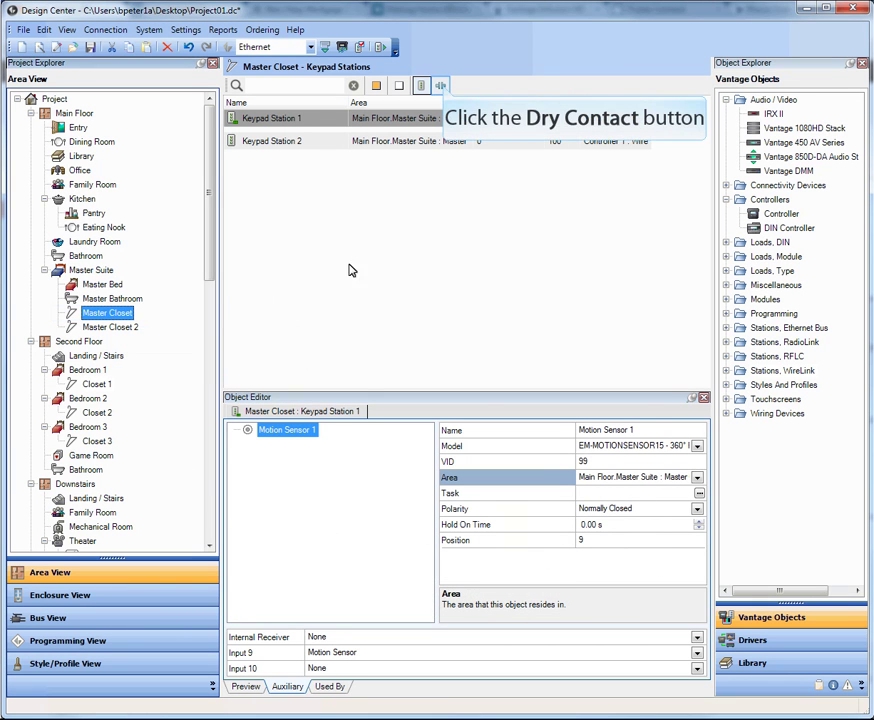
pyautogui.click(442, 86)
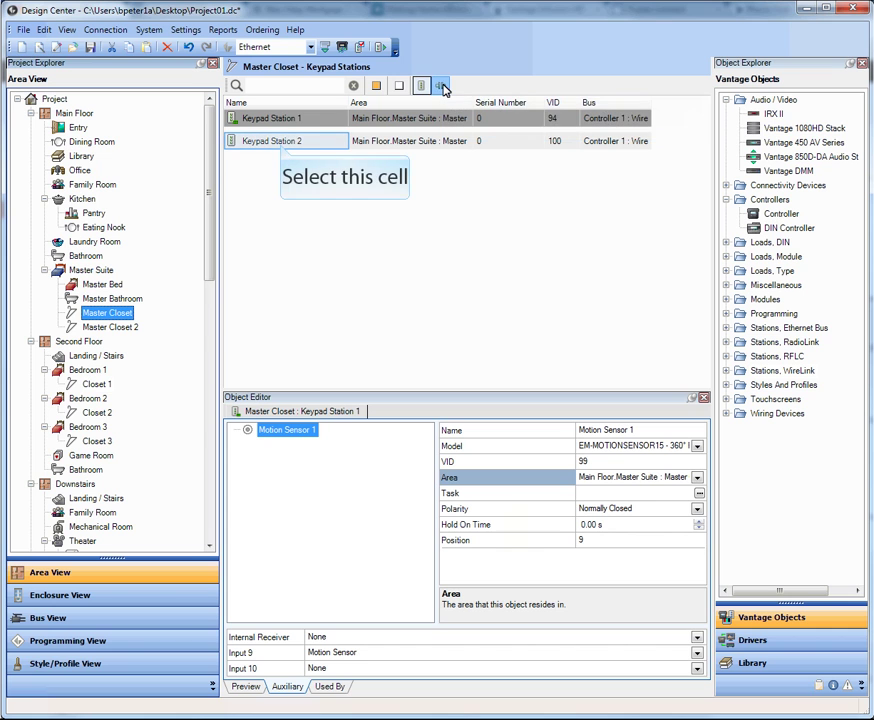
pyautogui.click(282, 147)
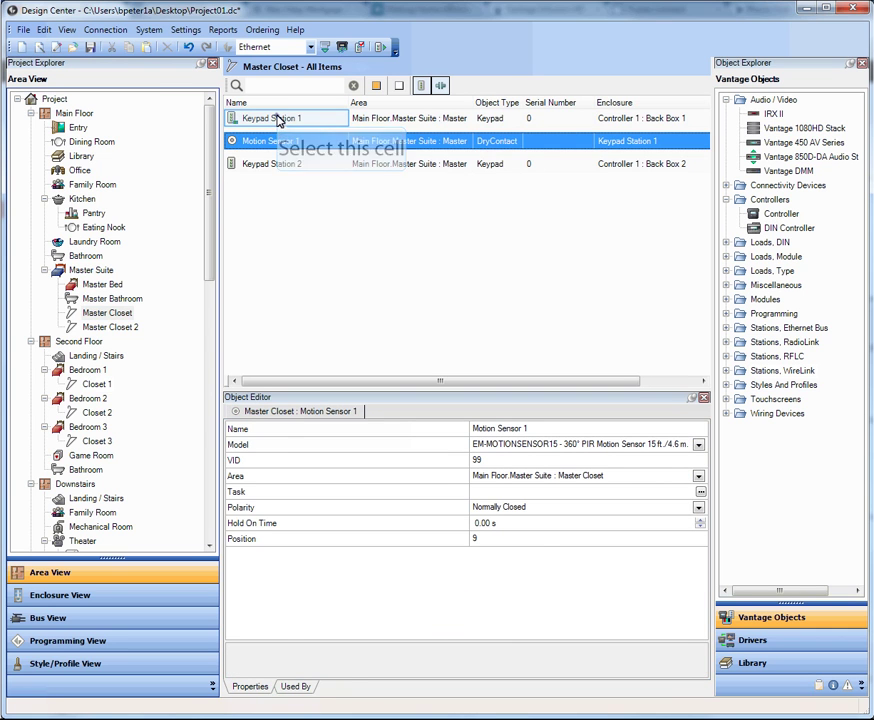
pyautogui.click(280, 120)
pyautogui.click(282, 147)
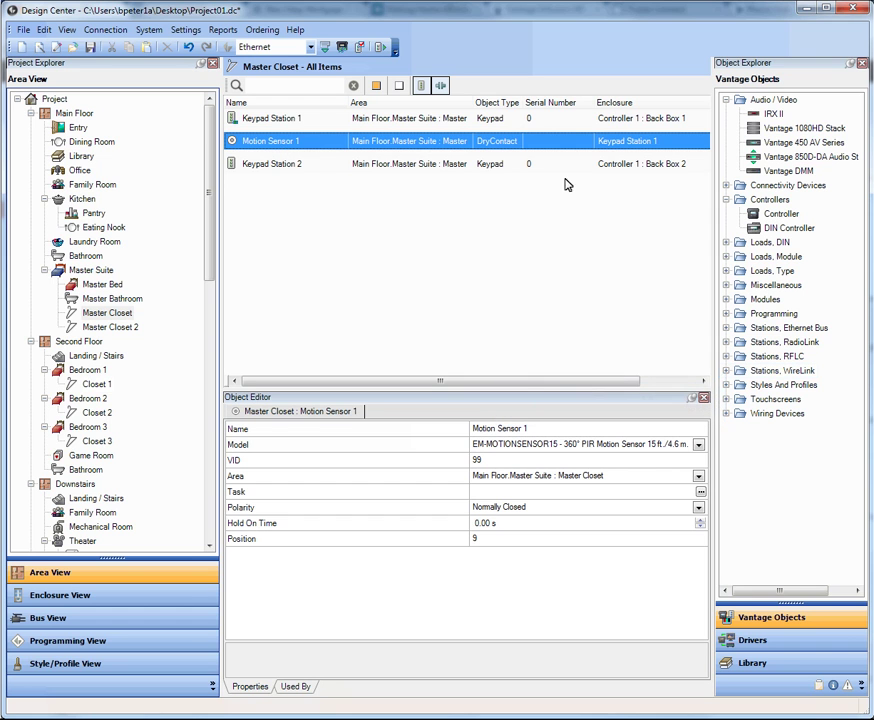
# Step: Add a WireLink DIN Contact Input Station to the downstairs Mechanical Room
pyautogui.click(727, 371)
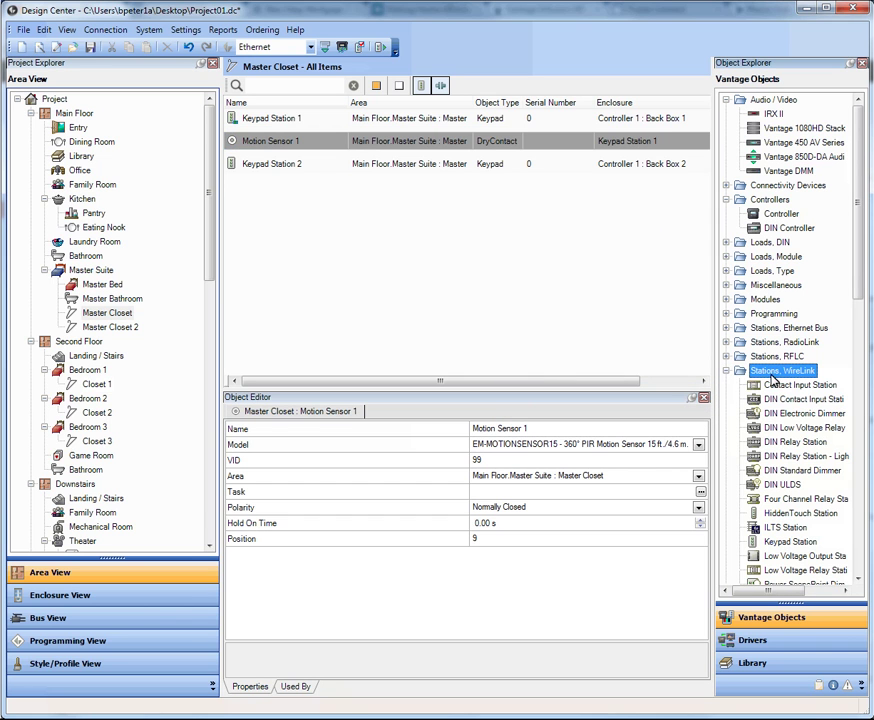
pyautogui.click(795, 402)
pyautogui.moveTo(795, 402); pyautogui.dragTo(111, 530)
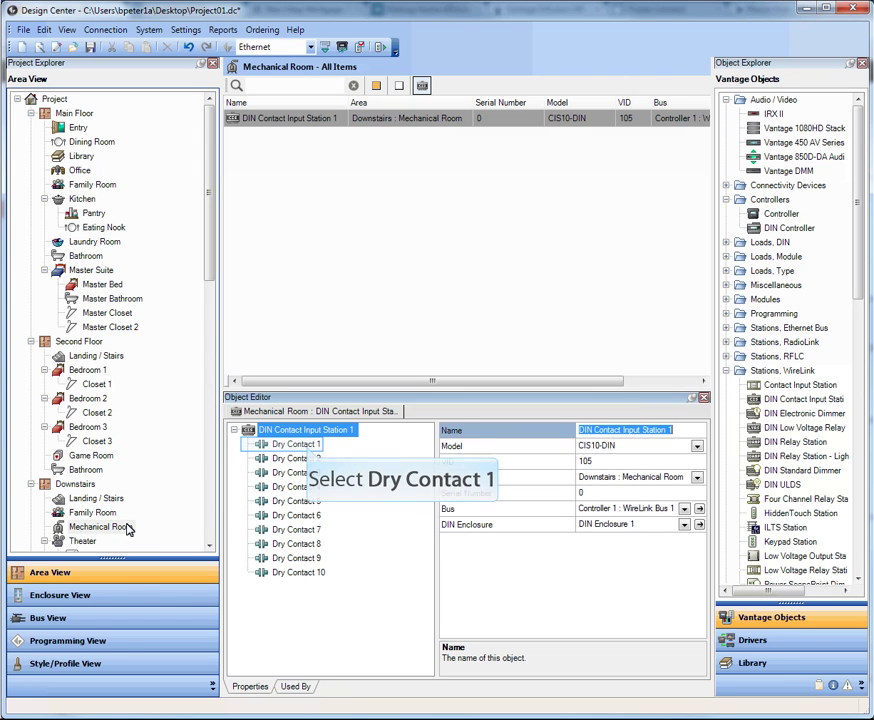
# Step: Set the area of the station's Dry Contact 1 to Second Floor.Bedroom 1 : Closet 1
pyautogui.click(305, 446)
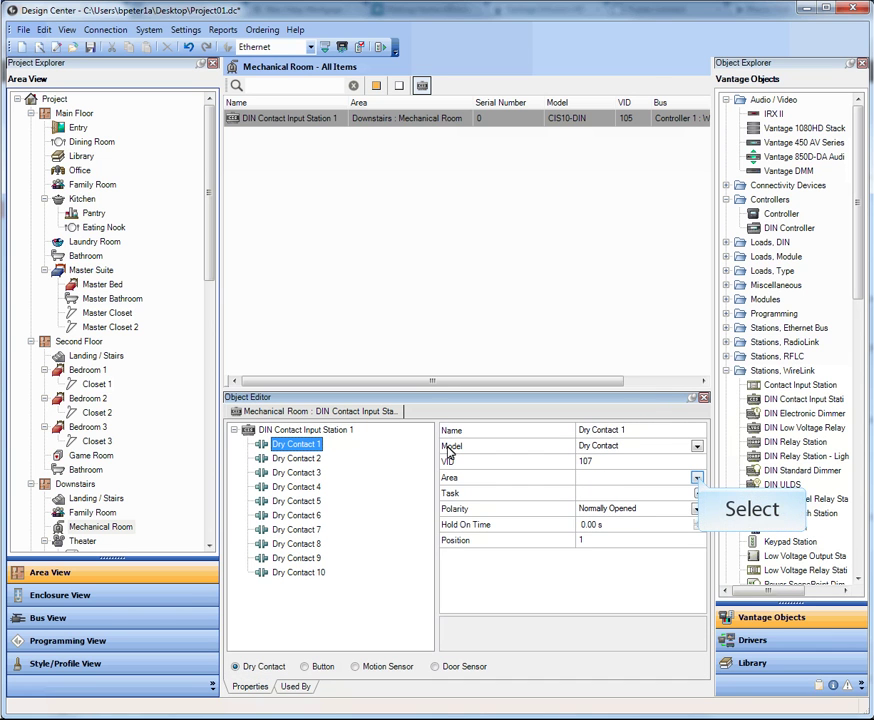
pyautogui.click(697, 478)
pyautogui.moveTo(699, 538); pyautogui.dragTo(696, 566)
pyautogui.click(638, 531)
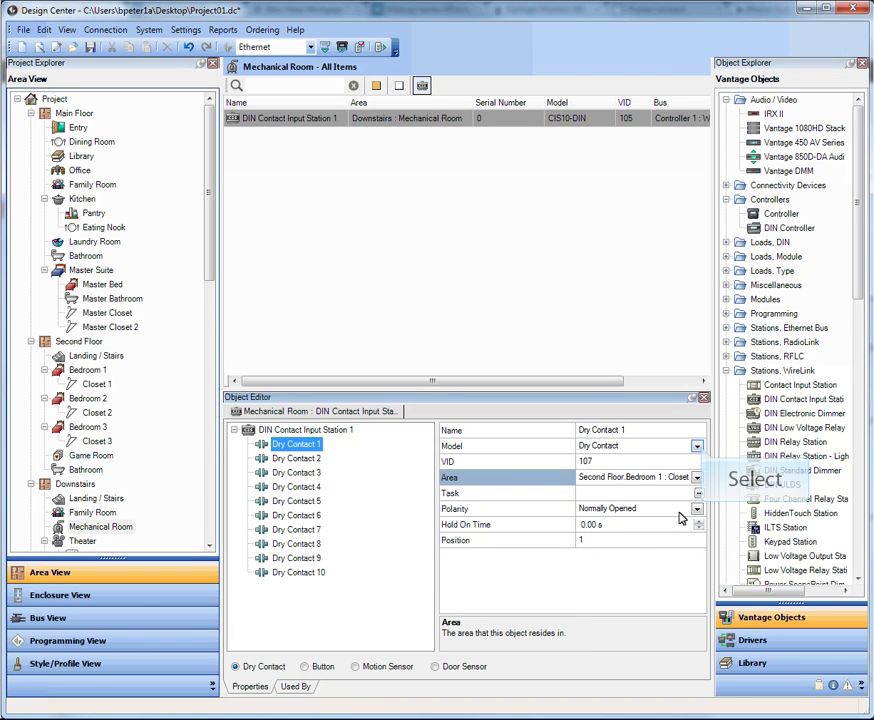
# Step: Set Dry Contact 1's model to EM-MOTIONSENSOR15 - 360° PIR Motion Sensor 15 ft./4.6 m. and its polarity to Normally Closed
pyautogui.click(699, 448)
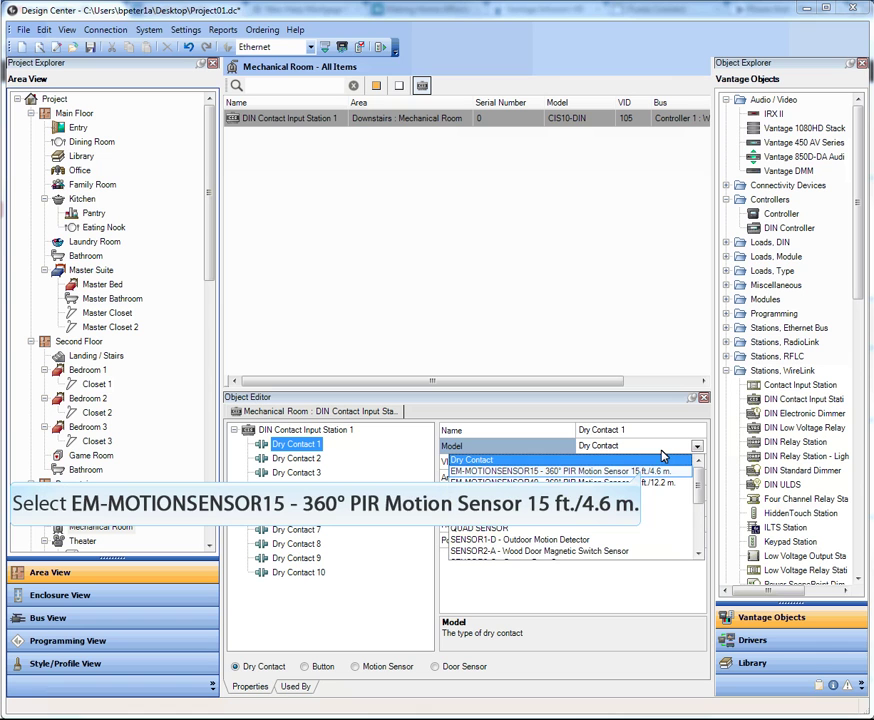
pyautogui.click(643, 471)
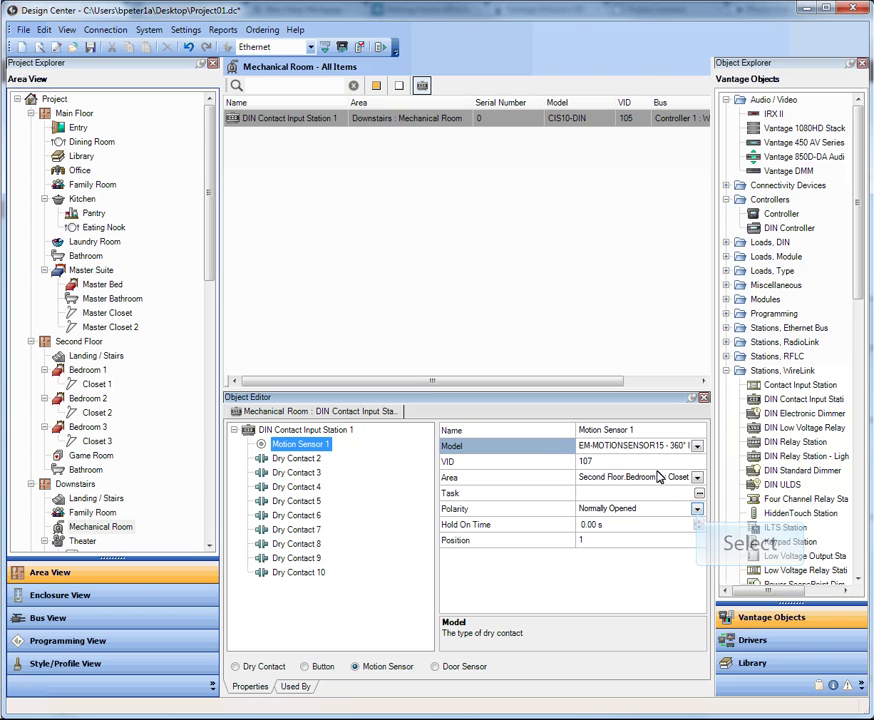
pyautogui.click(697, 510)
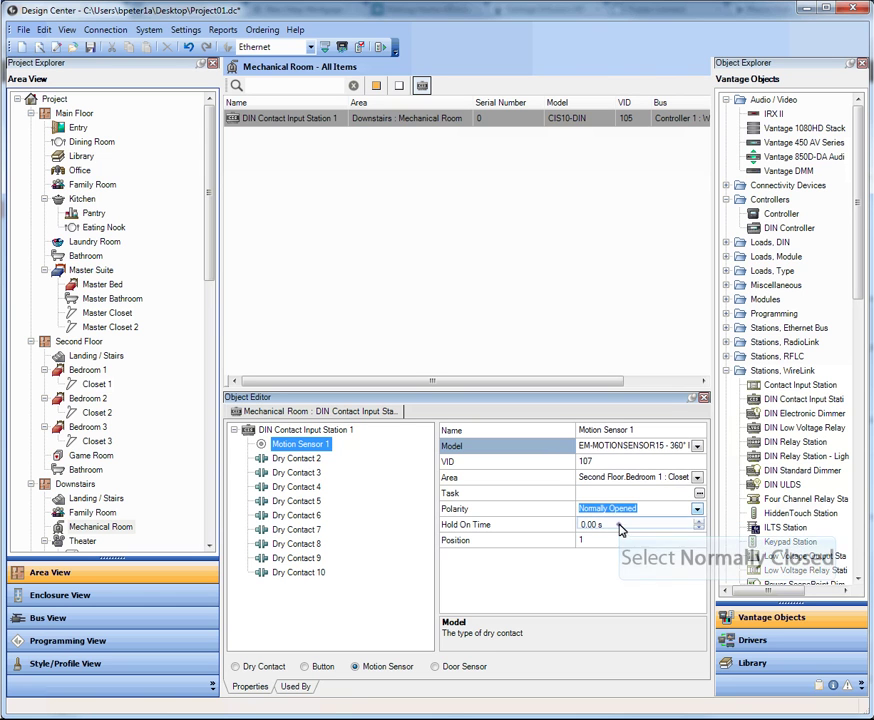
pyautogui.click(620, 528)
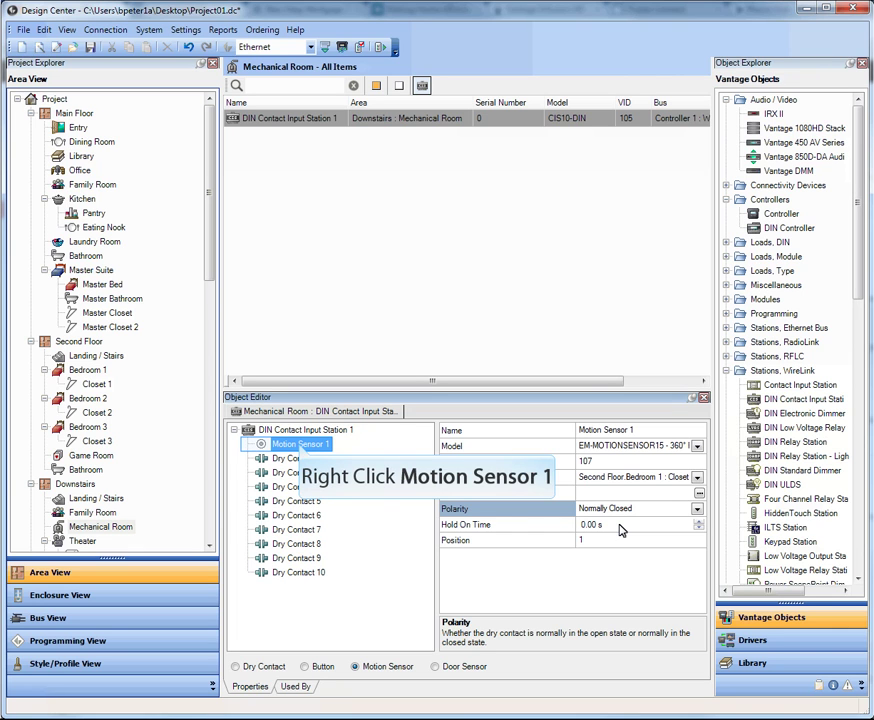
pyautogui.rightClick(300, 447)
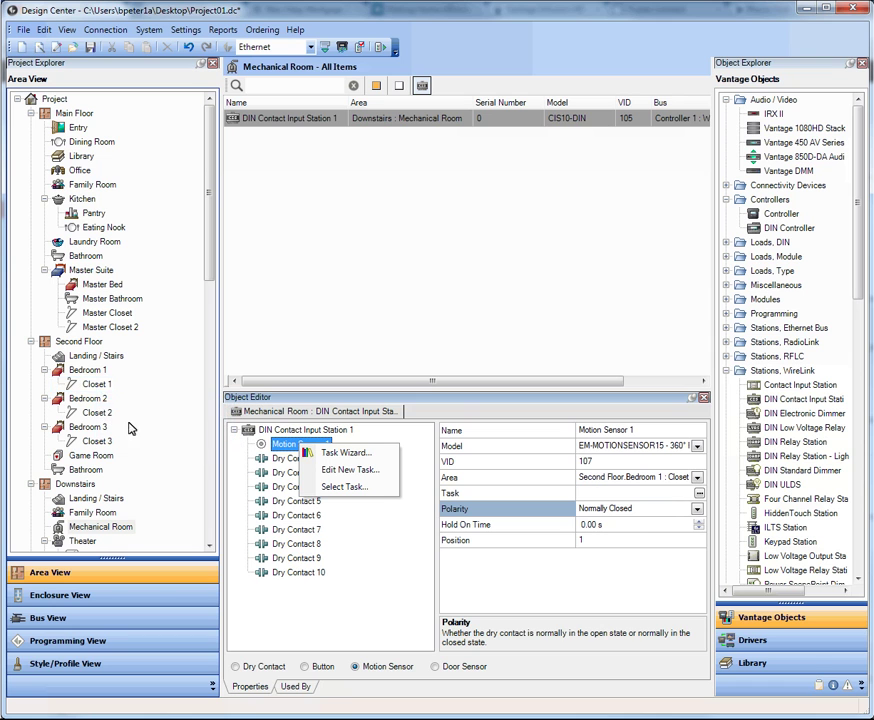
# Step: Rename the motion sensor in Bedroom 1's Closet 1 to "Closet 1 Motion Sensor"
pyautogui.click(97, 386)
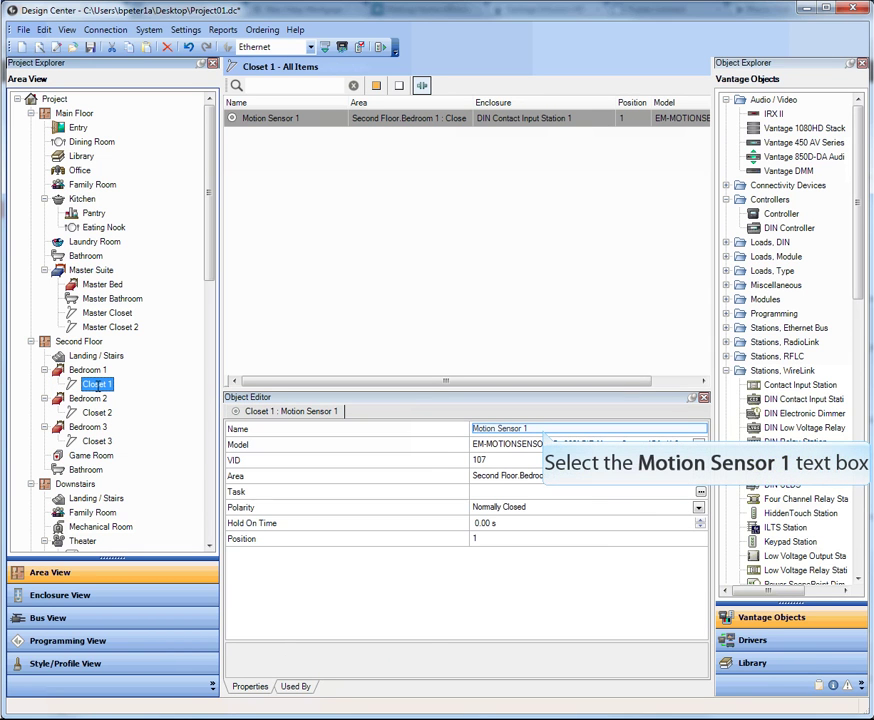
pyautogui.click(543, 429)
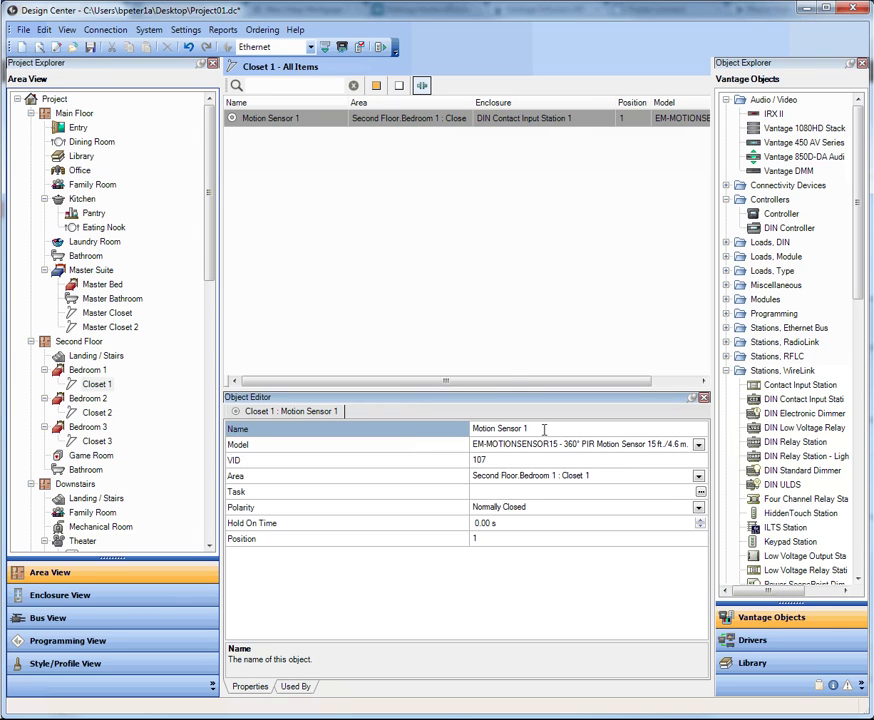
pyautogui.press('BackSpace')
pyautogui.press('Home')
pyautogui.write('Closet 1')
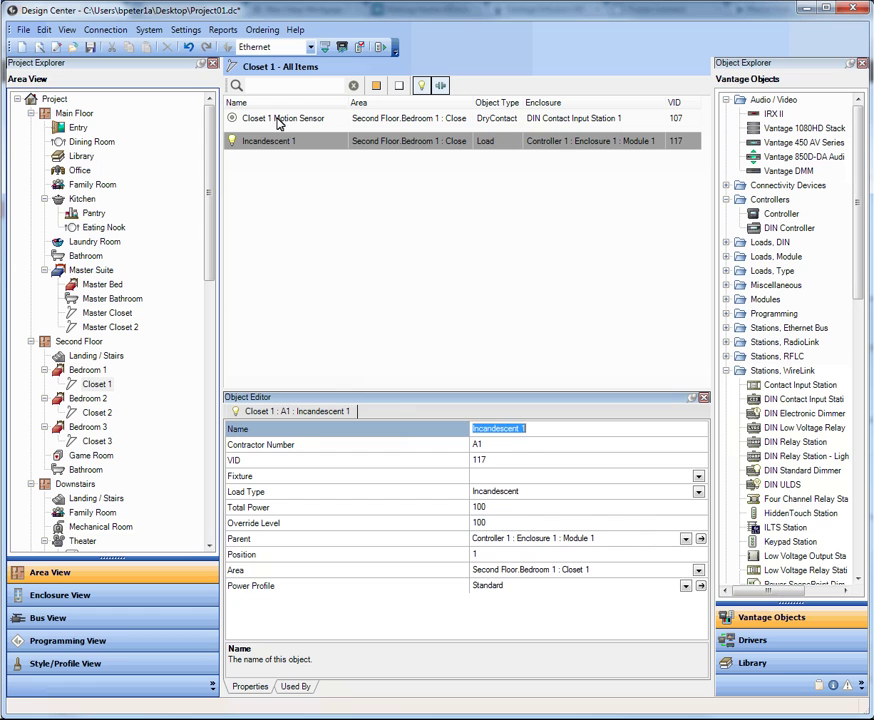
# Step: Rename the incandescent load in Bedroom 1's Closet 1 to "Closet 1 Lights"
pyautogui.write('Closet 1')
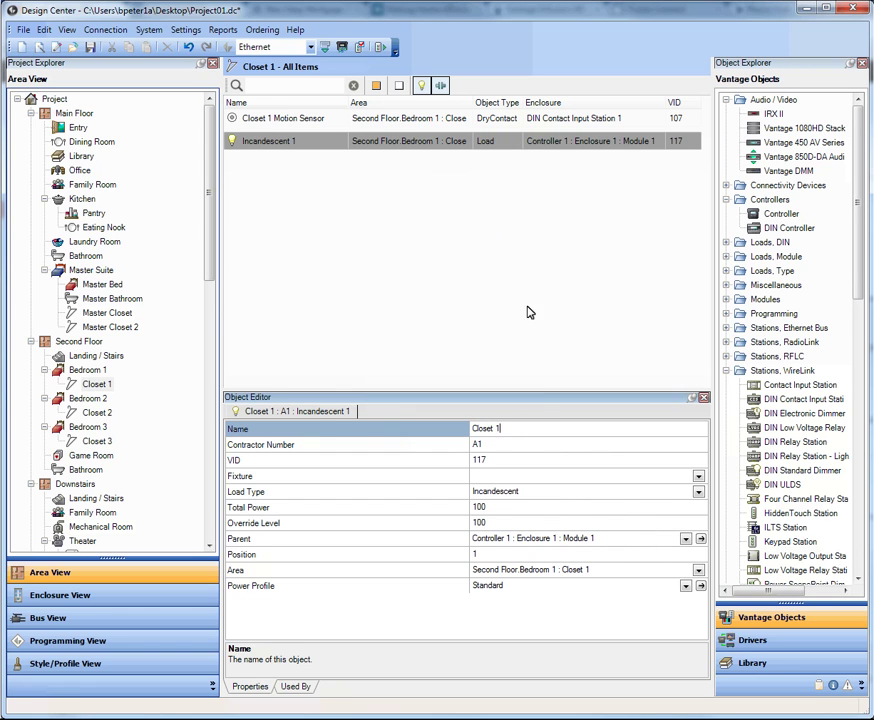
pyautogui.write(' Lights')
# Step: Open the Task Wizard for the Closet 1 Motion Sensor on the DIN contact input station in the downstairs Mechanical Room
pyautogui.moveTo(211, 260); pyautogui.dragTo(212, 293)
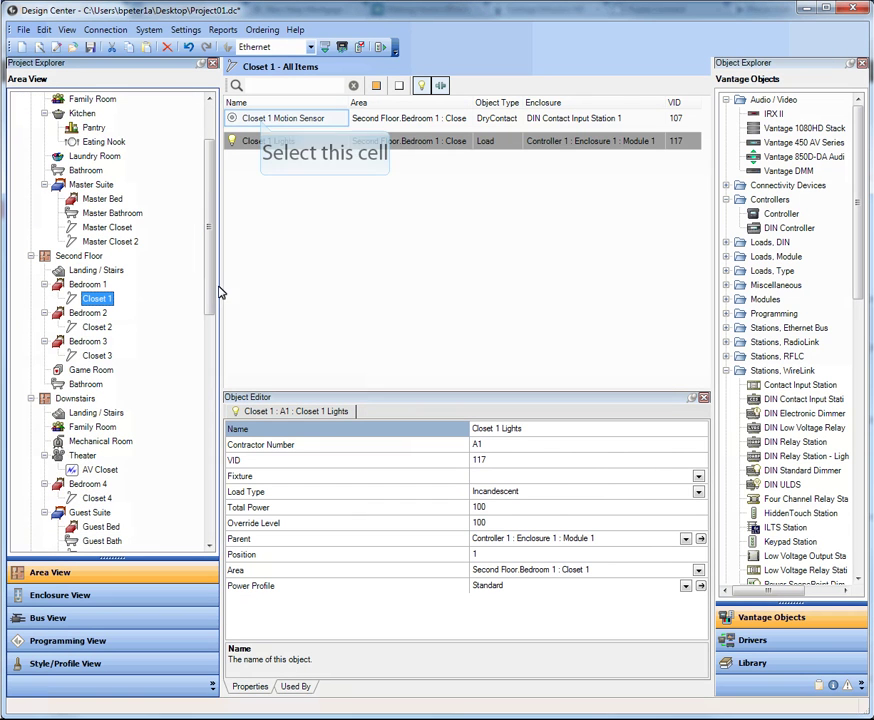
pyautogui.click(261, 120)
pyautogui.rightClick(262, 123)
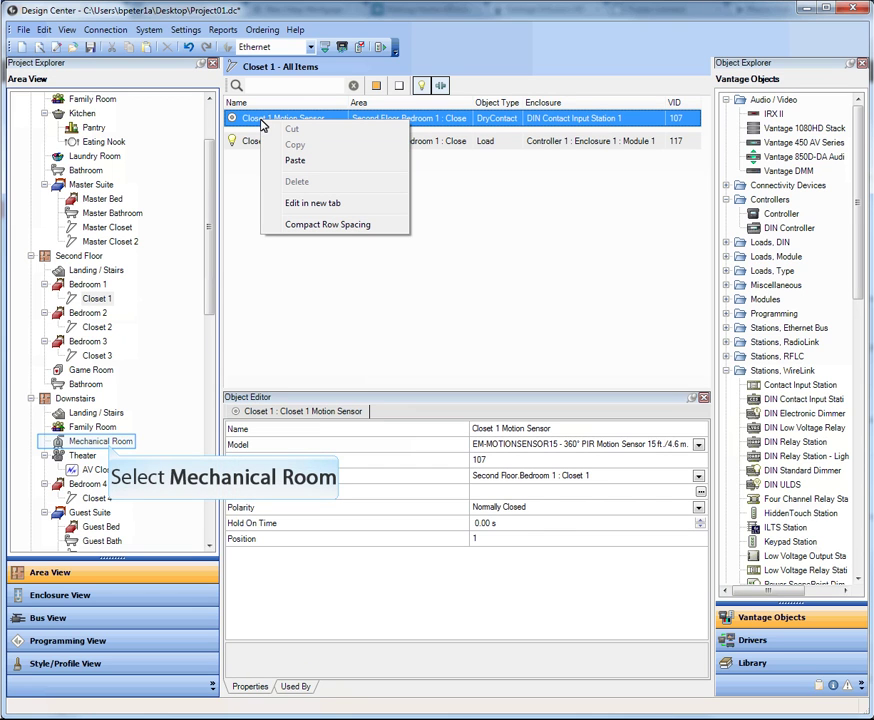
pyautogui.click(109, 447)
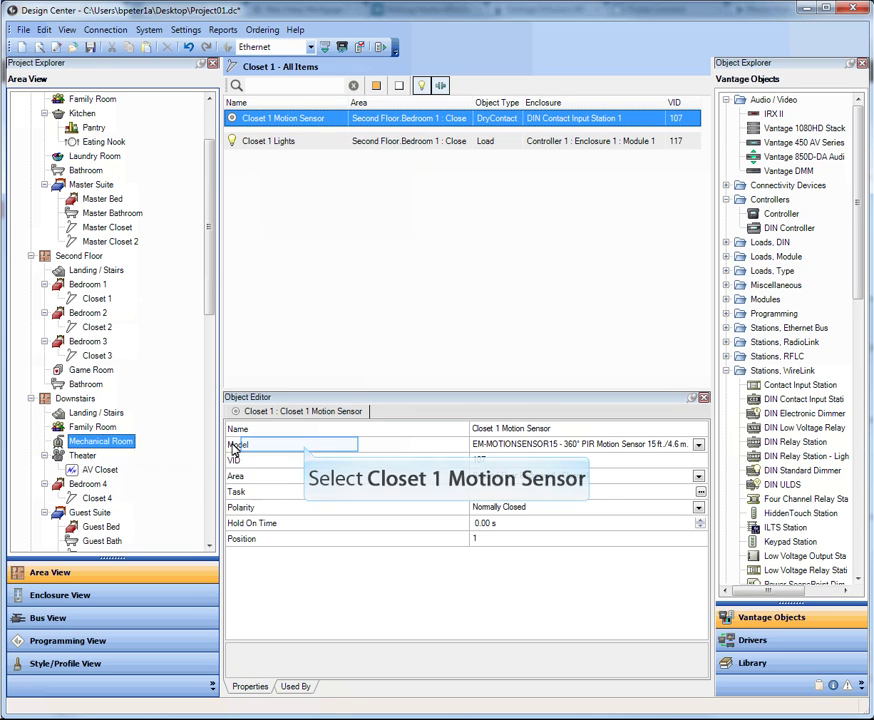
pyautogui.click(307, 450)
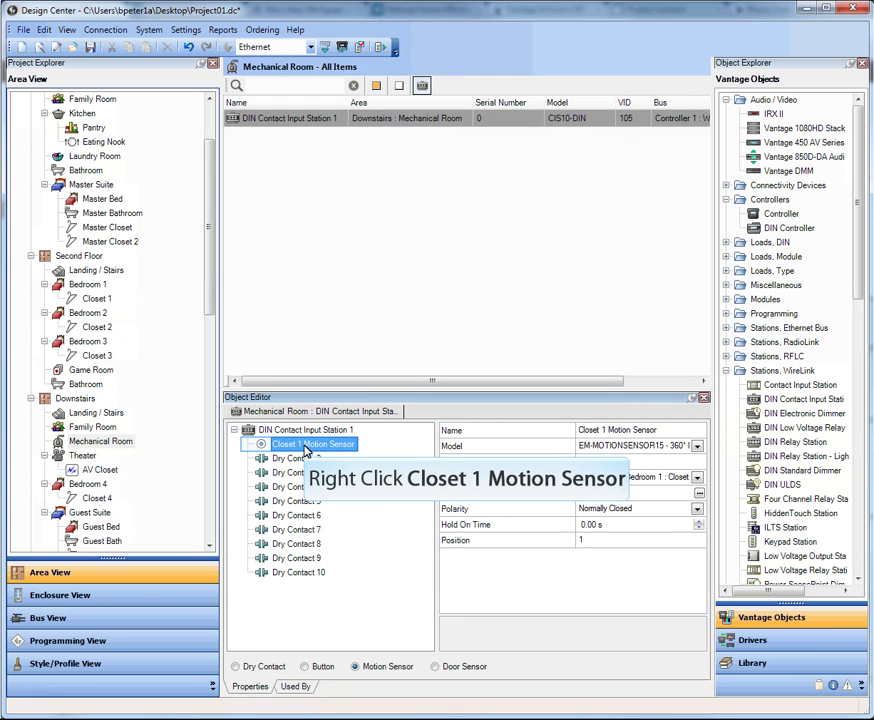
pyautogui.rightClick(307, 450)
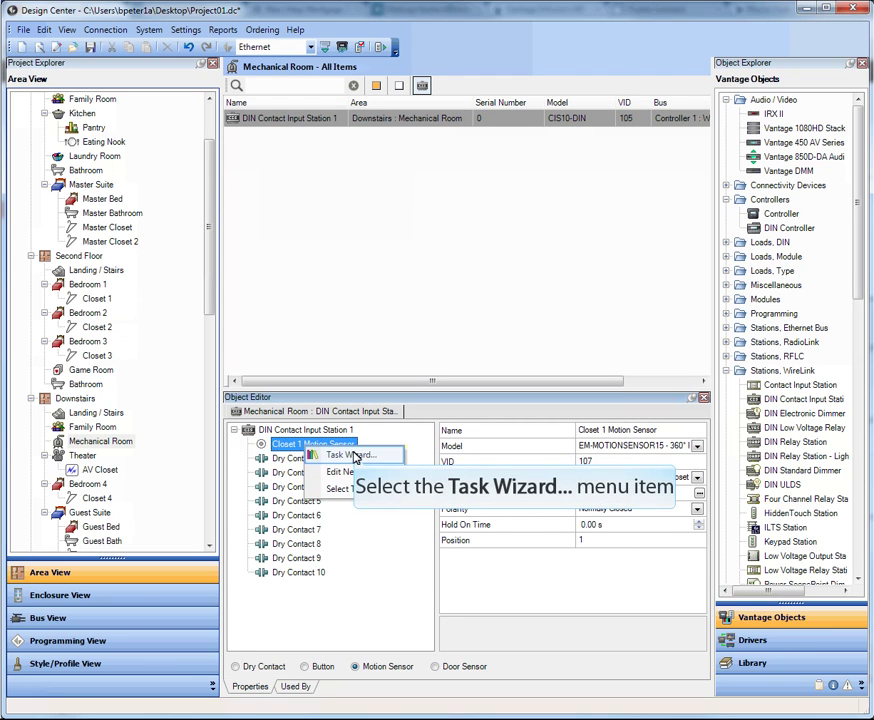
pyautogui.click(354, 458)
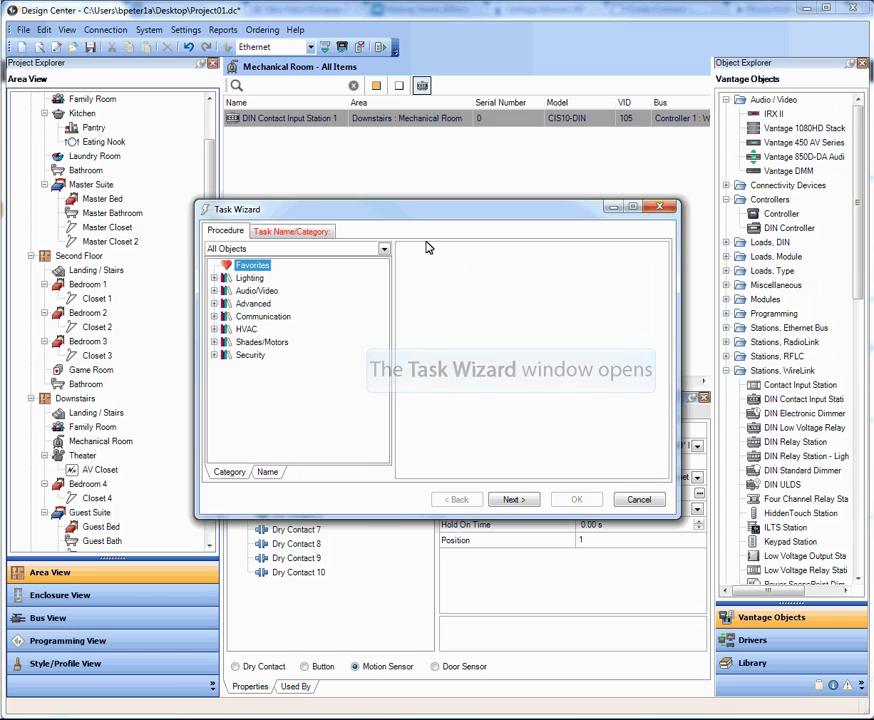
# Step: Choose the Motion Sensor procedure from the advanced lighting control scenarios and assign the Closet 1 loads to it
pyautogui.click(214, 279)
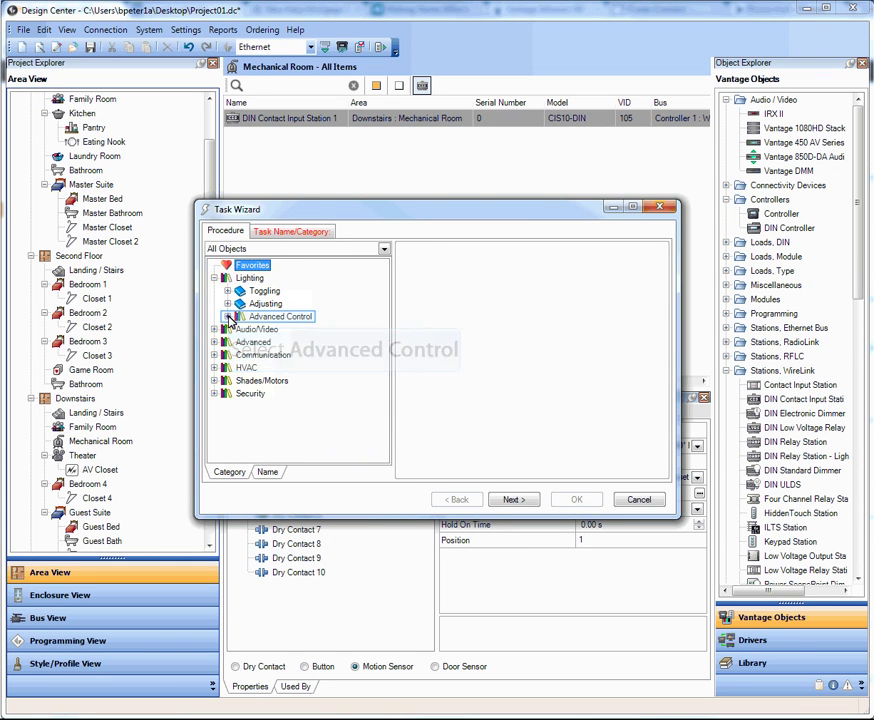
pyautogui.click(228, 317)
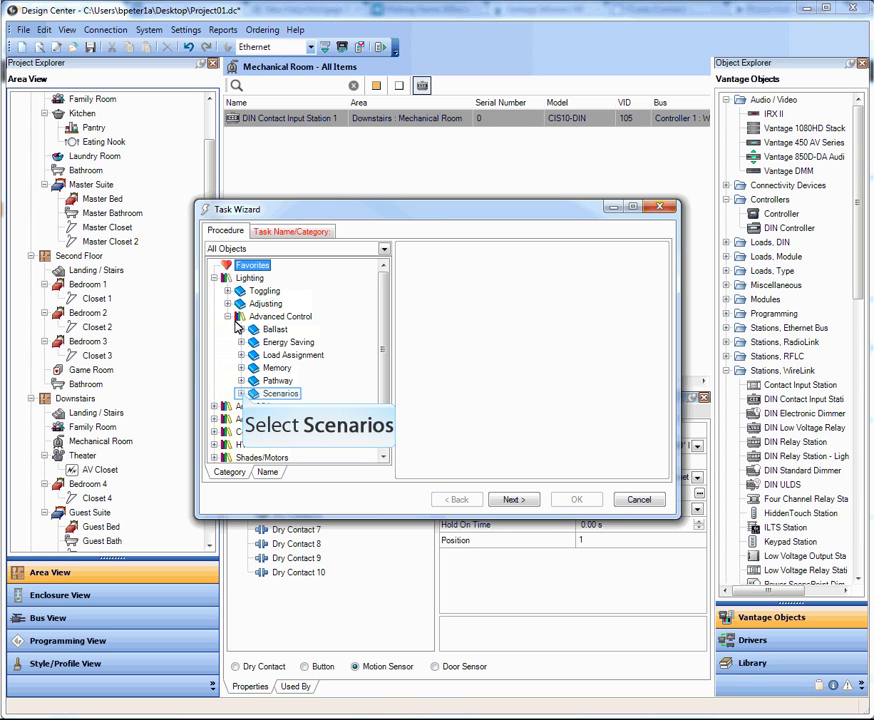
pyautogui.click(241, 394)
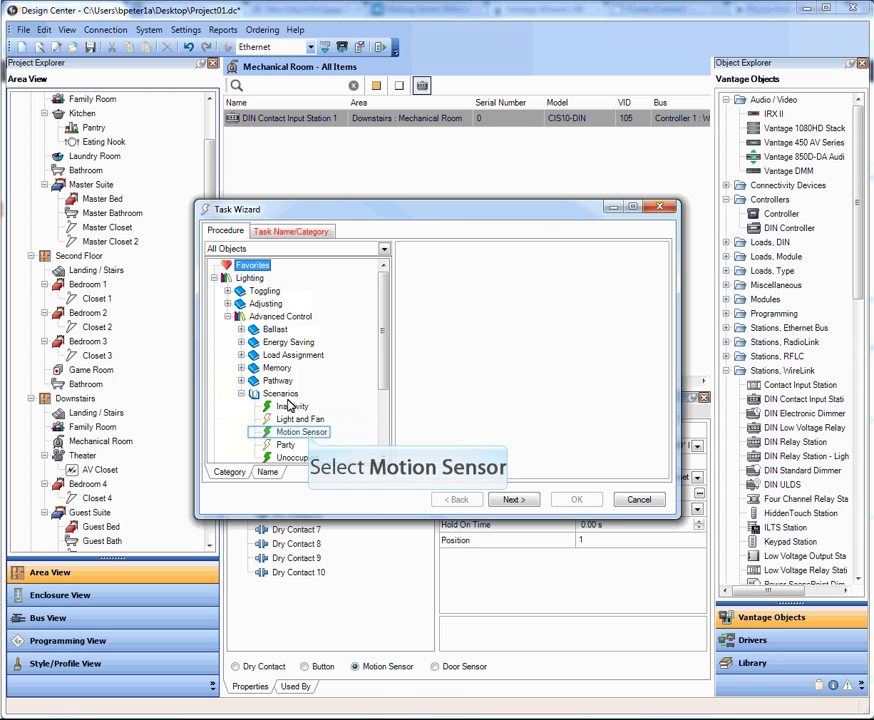
pyautogui.click(305, 436)
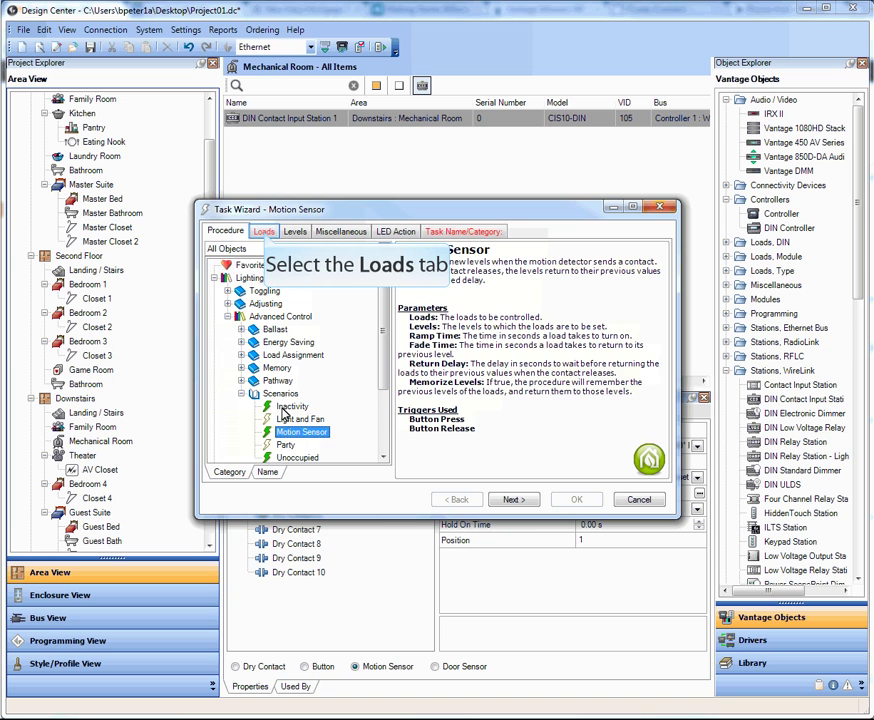
pyautogui.click(265, 234)
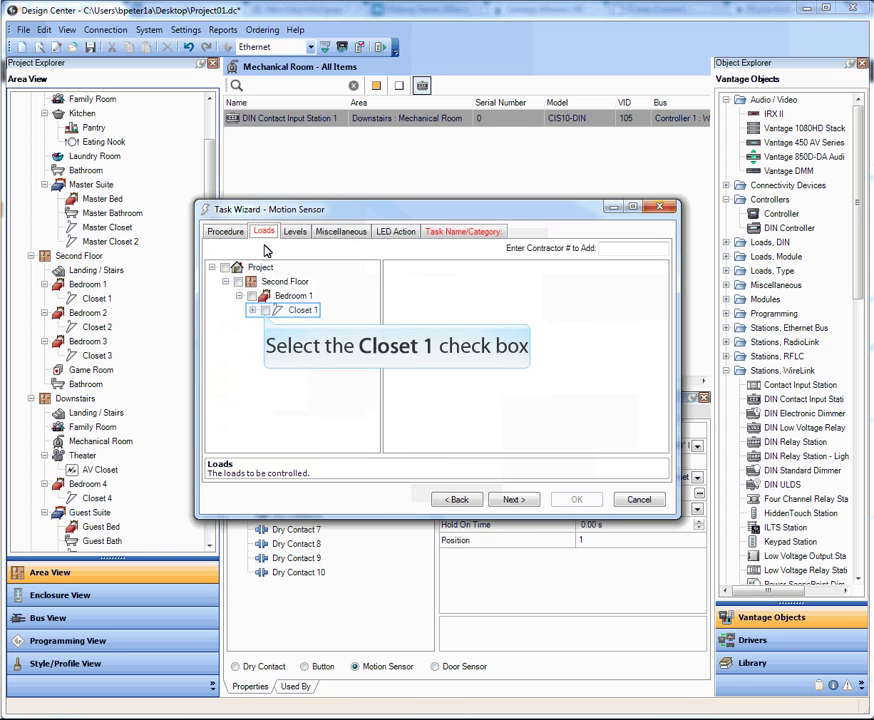
pyautogui.click(265, 310)
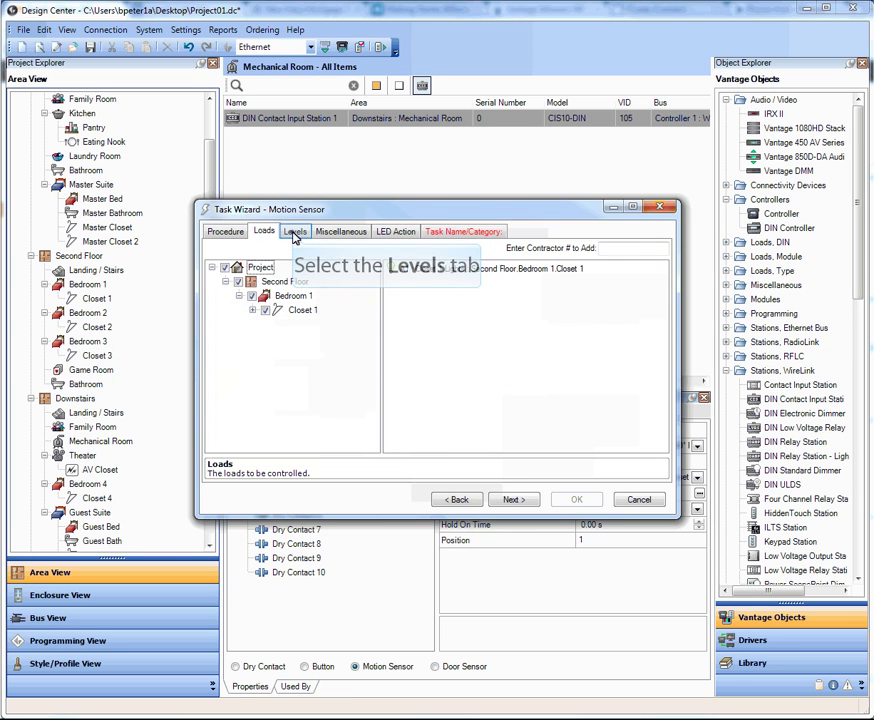
# Step: Review the motion sensor task's levels, return delay and LED action settings
pyautogui.click(294, 232)
pyautogui.click(345, 232)
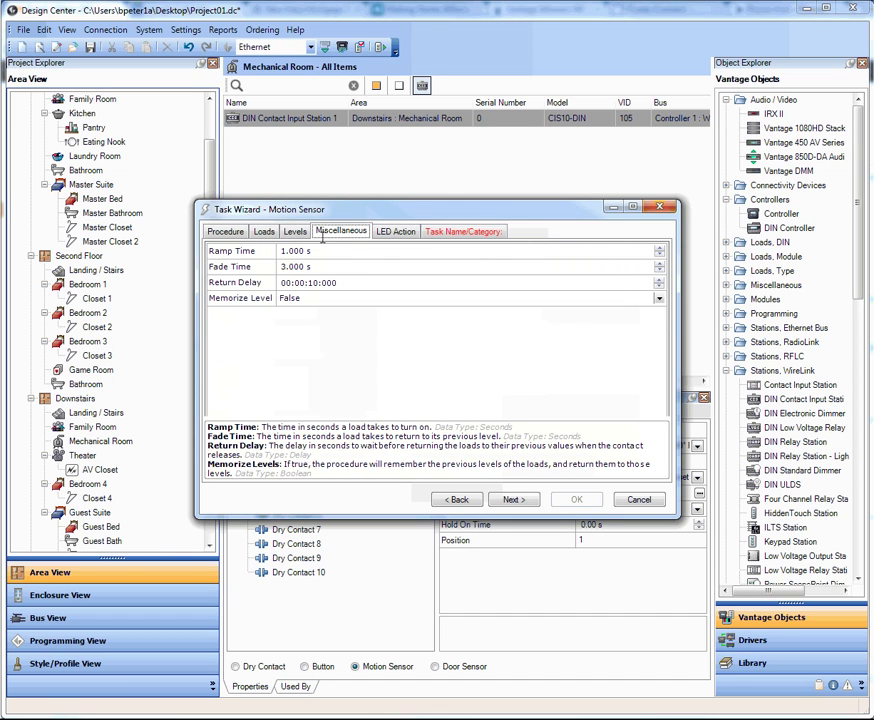
pyautogui.click(311, 284)
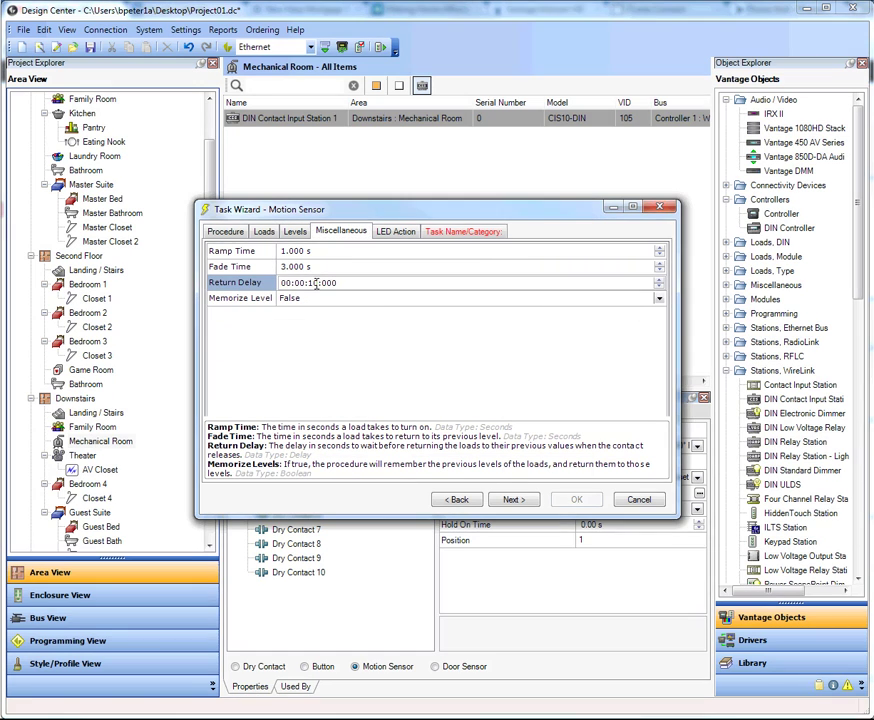
pyautogui.doubleClick(309, 283)
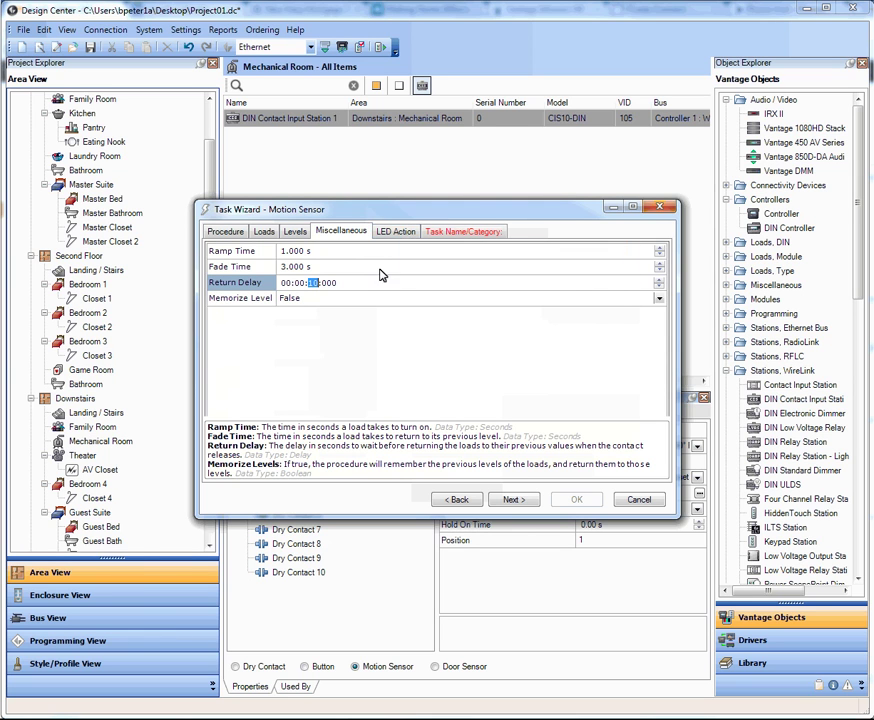
pyautogui.click(403, 233)
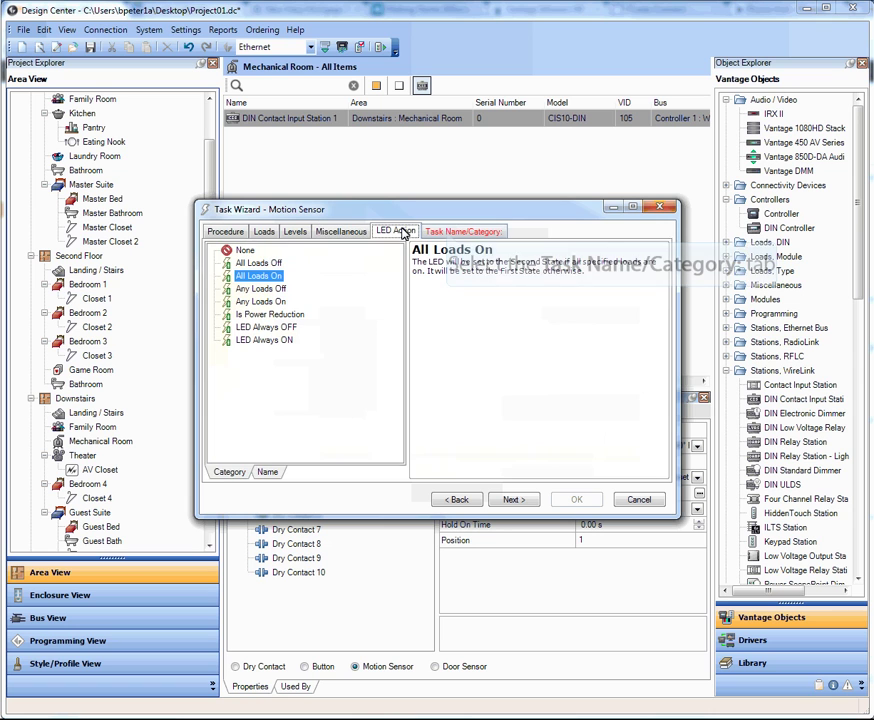
# Step: Name the task "Closet 1 Motion Sensor" and finish creating it
pyautogui.click(448, 233)
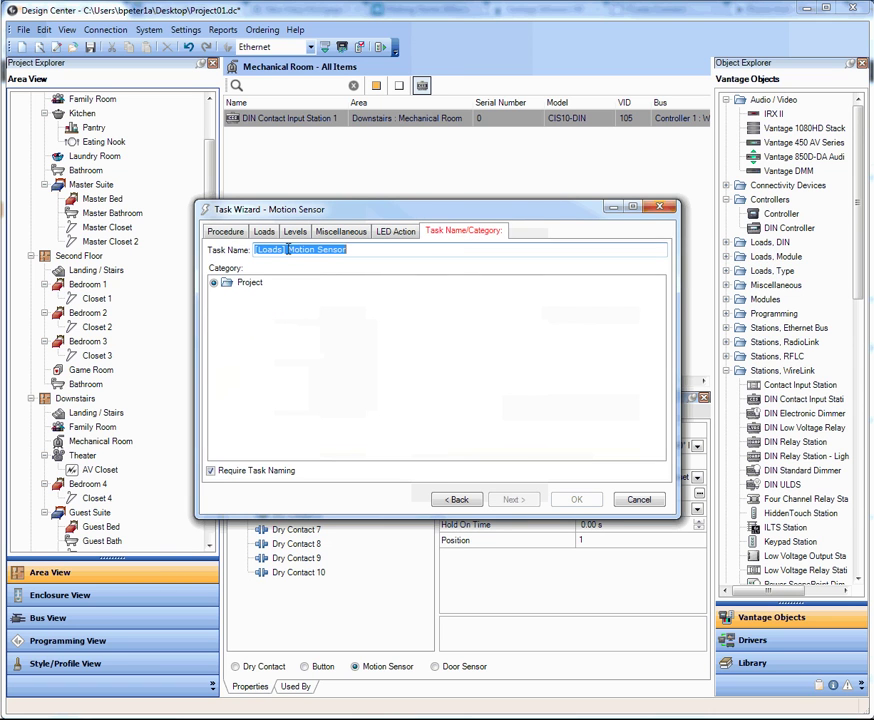
pyautogui.press('BackSpace')
pyautogui.write('Closet 1')
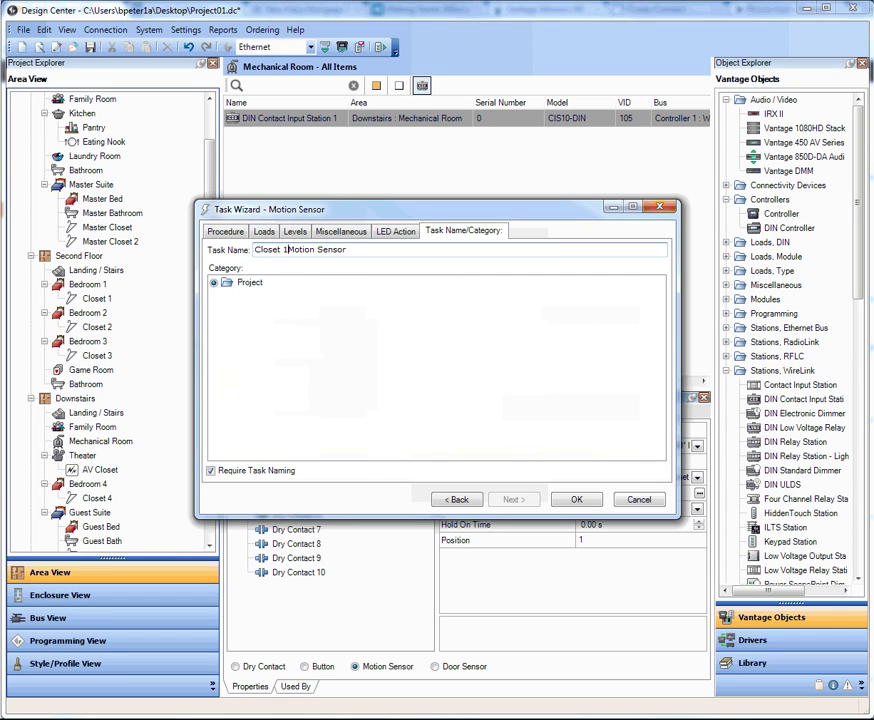
pyautogui.click(578, 500)
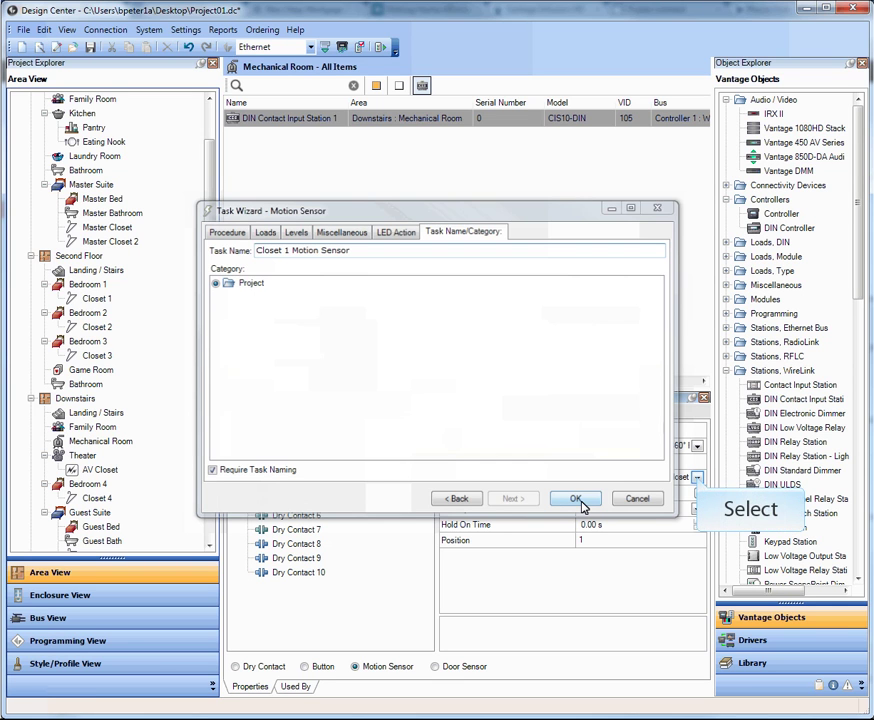
pyautogui.click(697, 477)
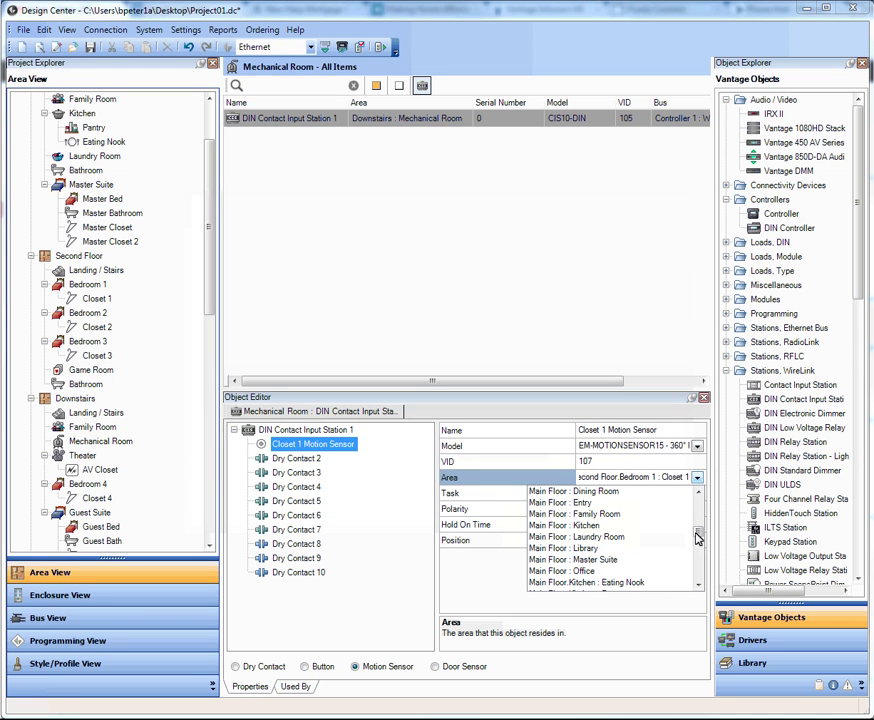
pyautogui.scroll(-5, 697, 538)
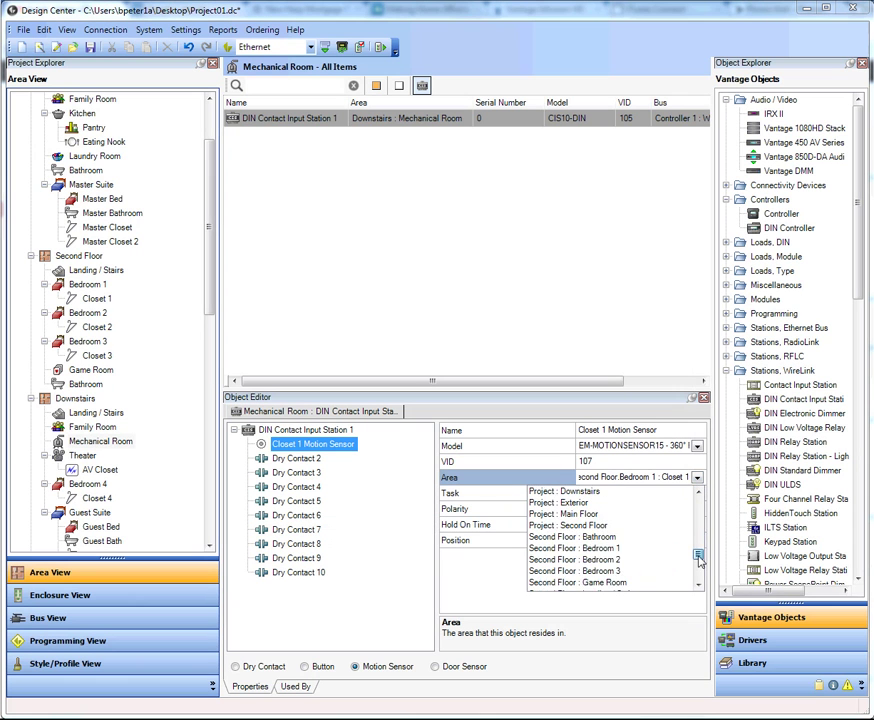
pyautogui.click(332, 446)
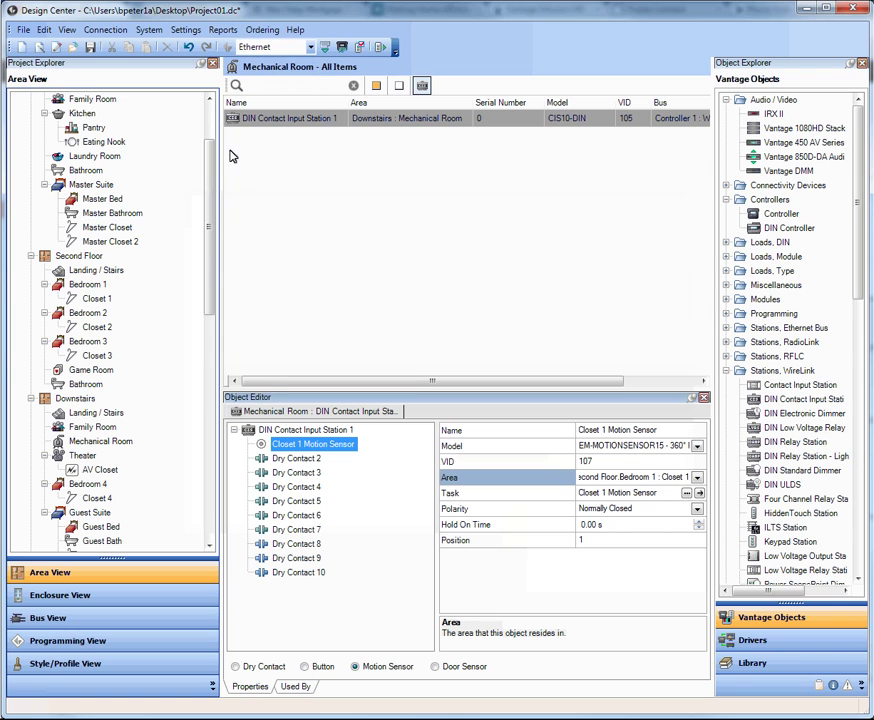
# Step: Open the Sensors report to review the project's sensors and their stations, and close it
pyautogui.click(222, 30)
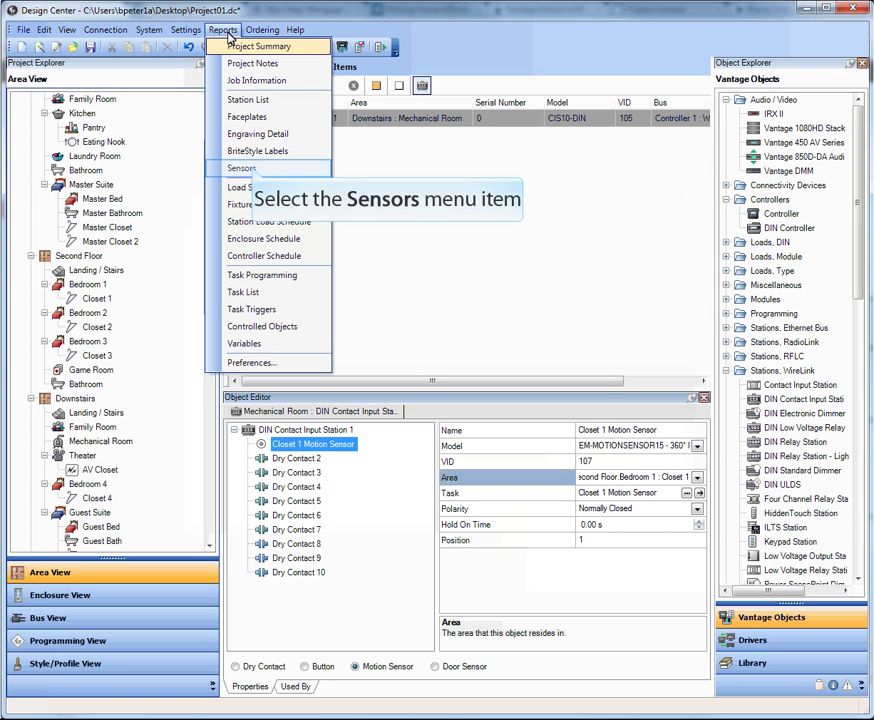
pyautogui.click(252, 170)
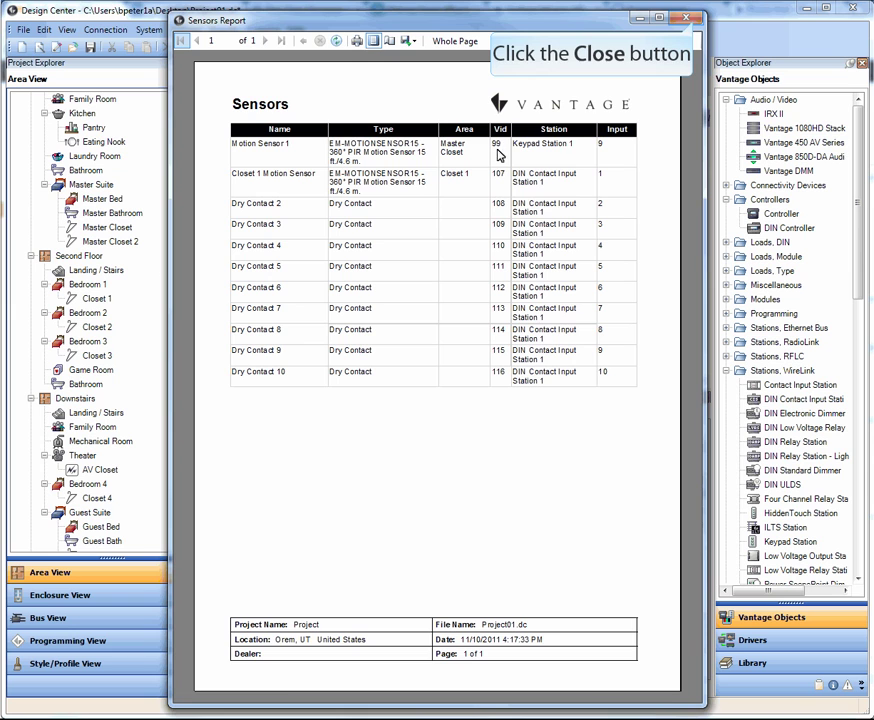
pyautogui.click(686, 19)
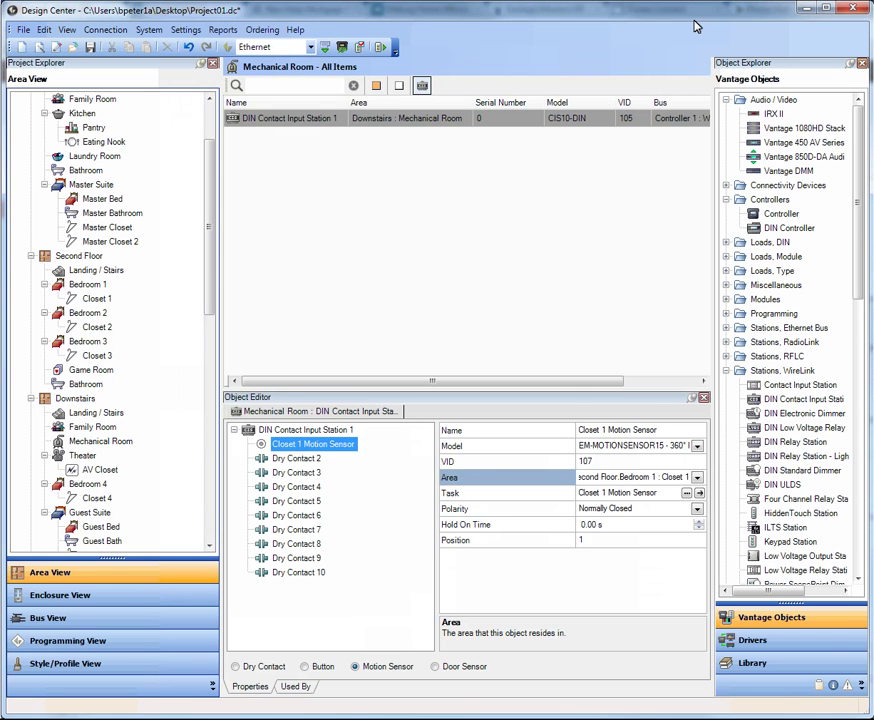